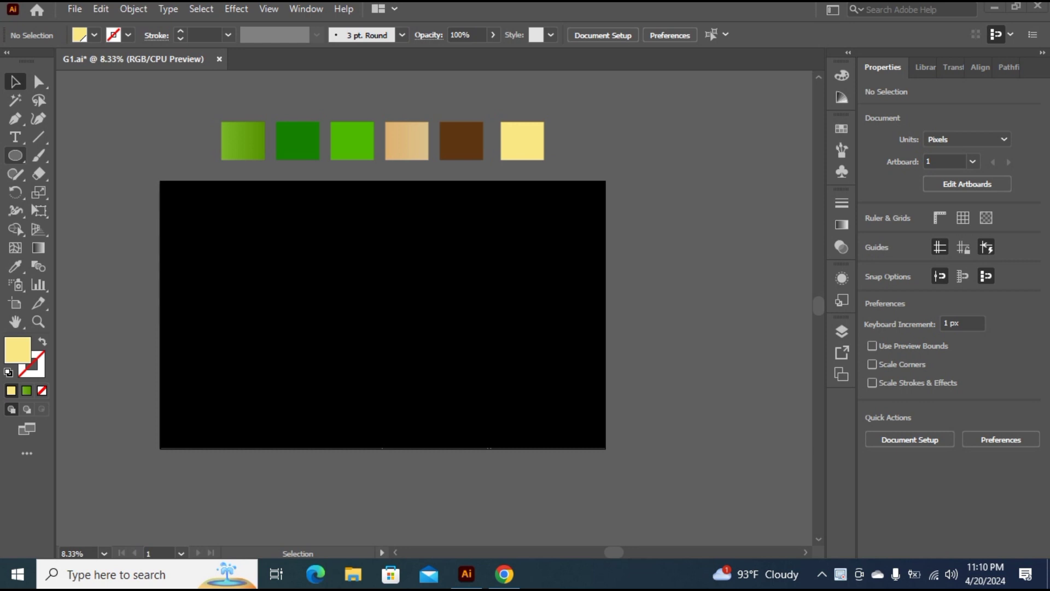
Draw an ellipse about 1896 px wide and 2152 px high on the black artboard.
{"action": "left_click", "coordinate": [16, 155]}
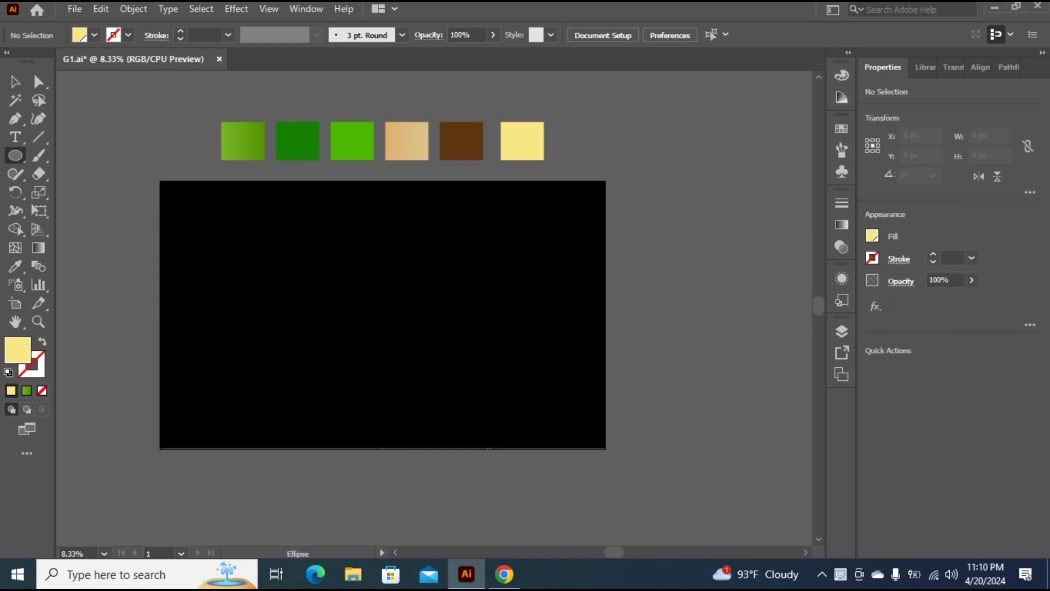
{"action": "left_click_drag", "start_coordinate": [16, 155], "coordinate": [82, 191]}
{"action": "left_click_drag", "start_coordinate": [315, 244], "coordinate": [483, 436]}
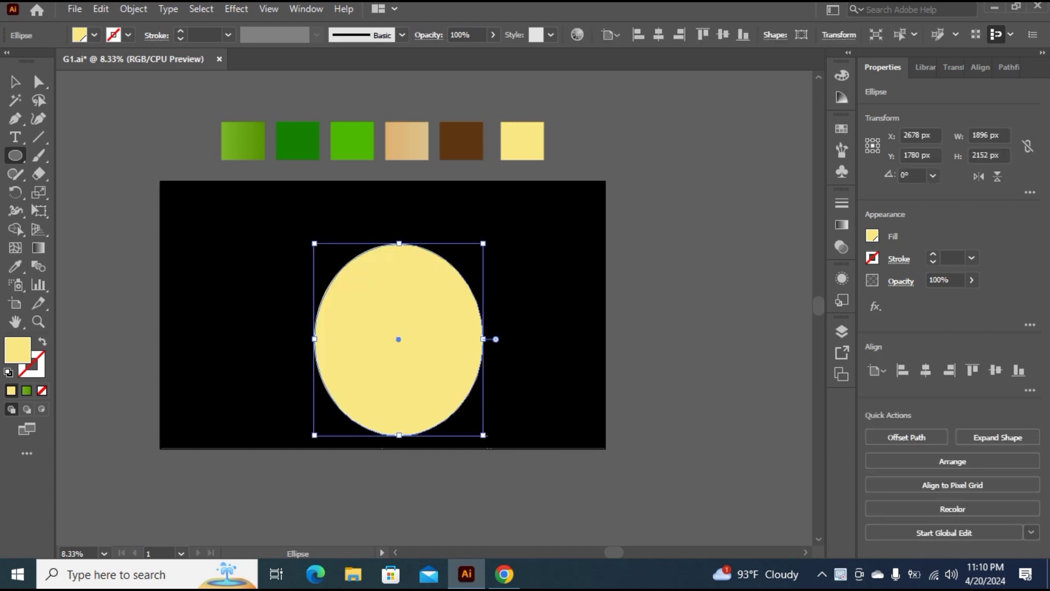
Fill the ellipse with the green gradient from the first colour swatch square and centre it horizontally and vertically on the artboard.
{"action": "left_click", "coordinate": [16, 267]}
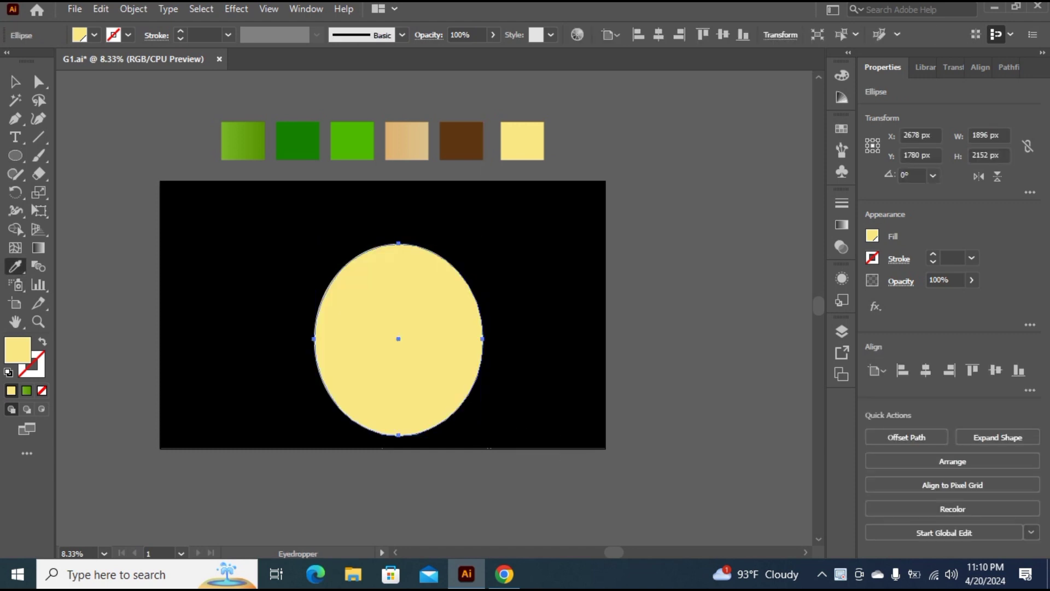
{"action": "left_click", "coordinate": [255, 141]}
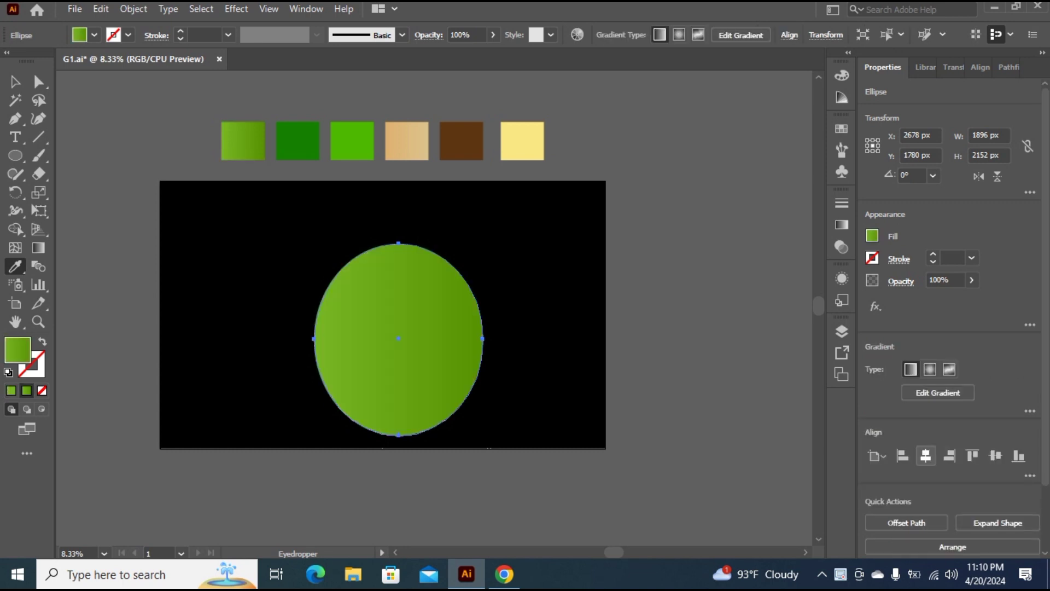
{"action": "left_click", "coordinate": [925, 456]}
{"action": "left_click", "coordinate": [996, 456]}
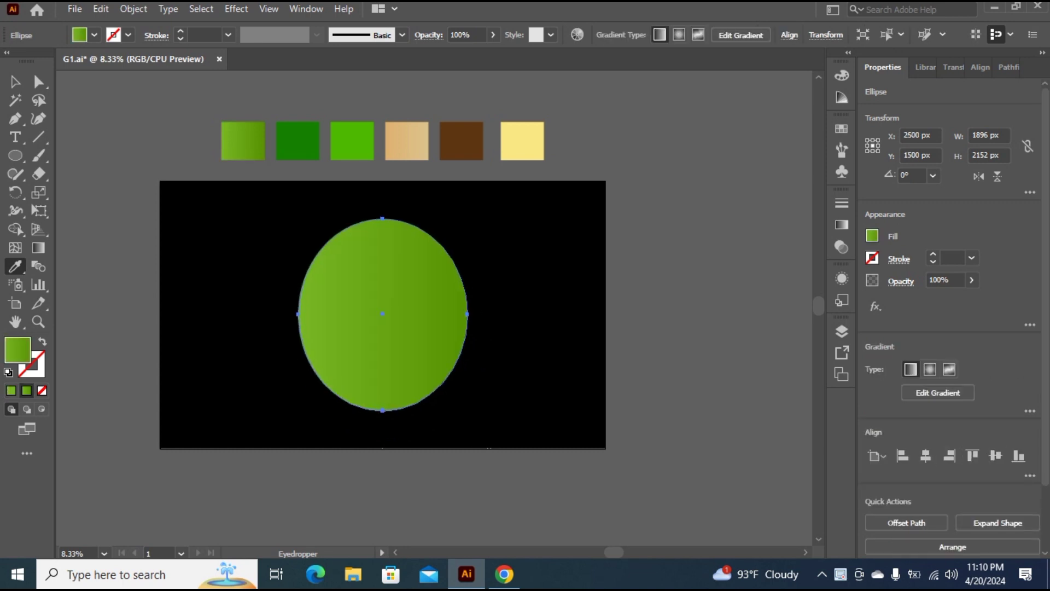
Reshape the ellipse by adjusting its anchor handles so the lower end narrows symmetrically while the upper sides stay round.
{"action": "left_click", "coordinate": [38, 81]}
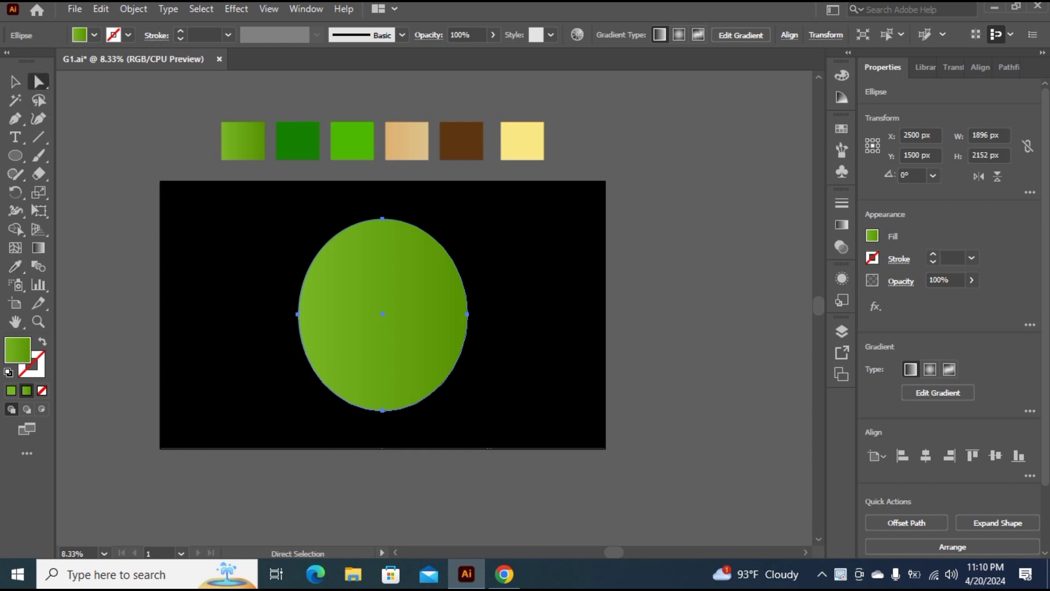
{"action": "left_click", "coordinate": [382, 409]}
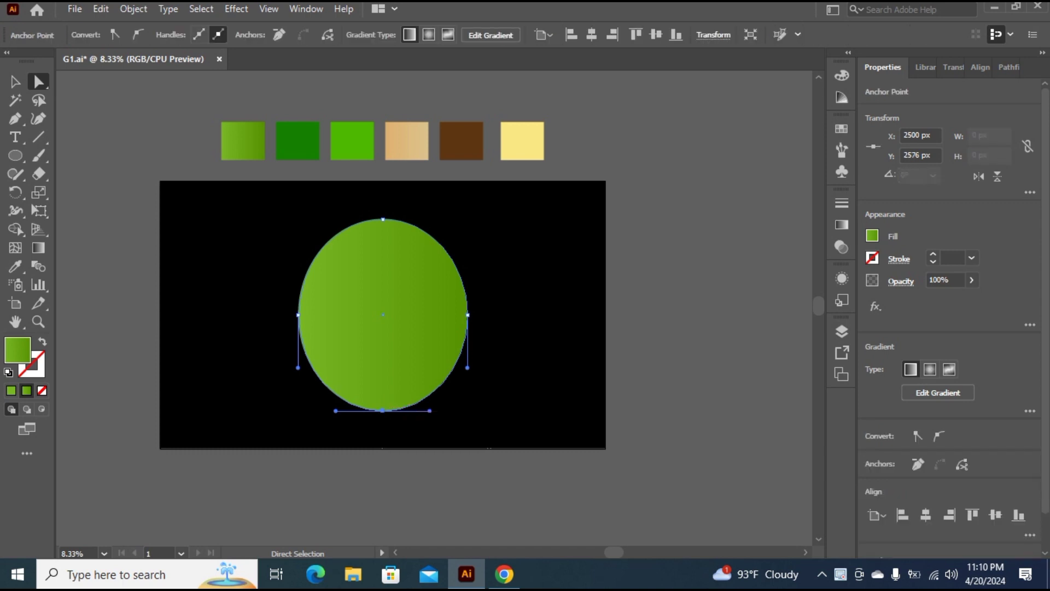
{"action": "left_click_drag", "start_coordinate": [335, 410], "coordinate": [352, 410]}
{"action": "left_click_drag", "start_coordinate": [429, 411], "coordinate": [420, 410]}
{"action": "mouse_move", "coordinate": [468, 368]}
{"action": "left_mouse_down"}
{"action": "mouse_move", "coordinate": [462, 434]}
{"action": "mouse_move", "coordinate": [461, 371]}
{"action": "left_mouse_up"}
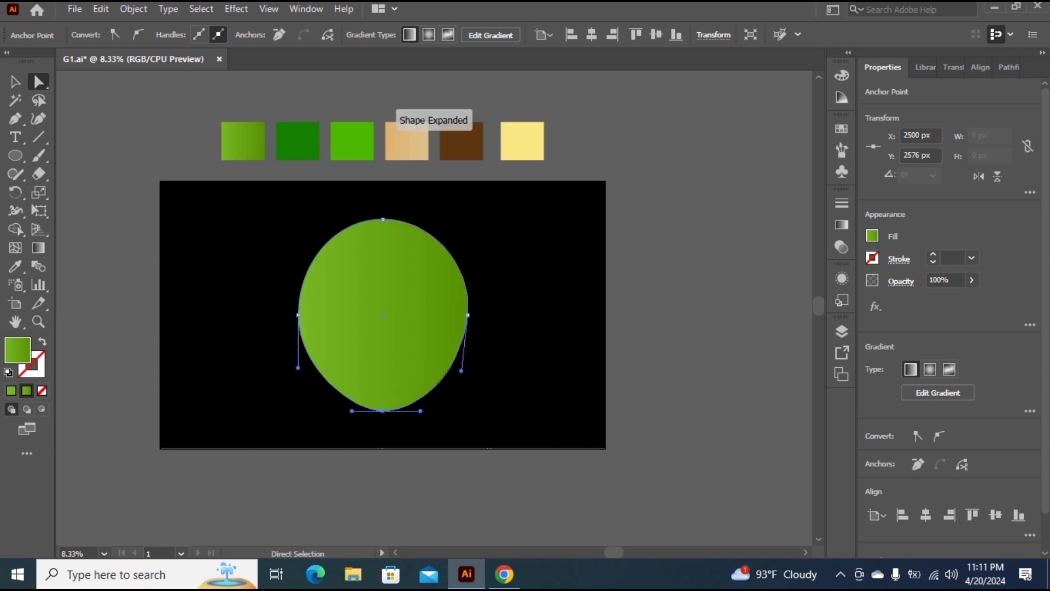
{"action": "left_click_drag", "start_coordinate": [298, 368], "coordinate": [306, 372]}
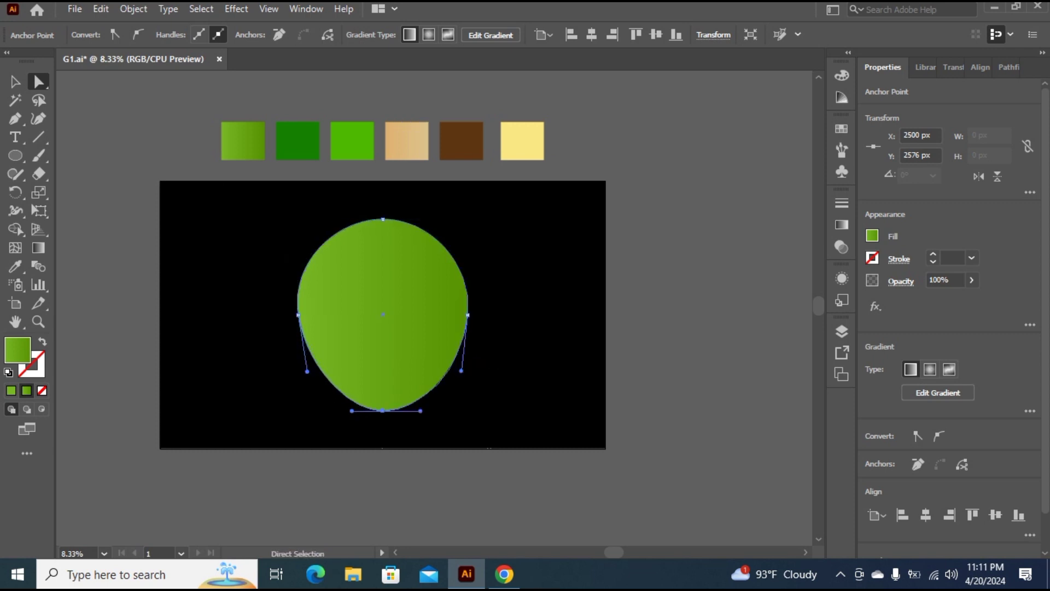
{"action": "left_click", "coordinate": [383, 219]}
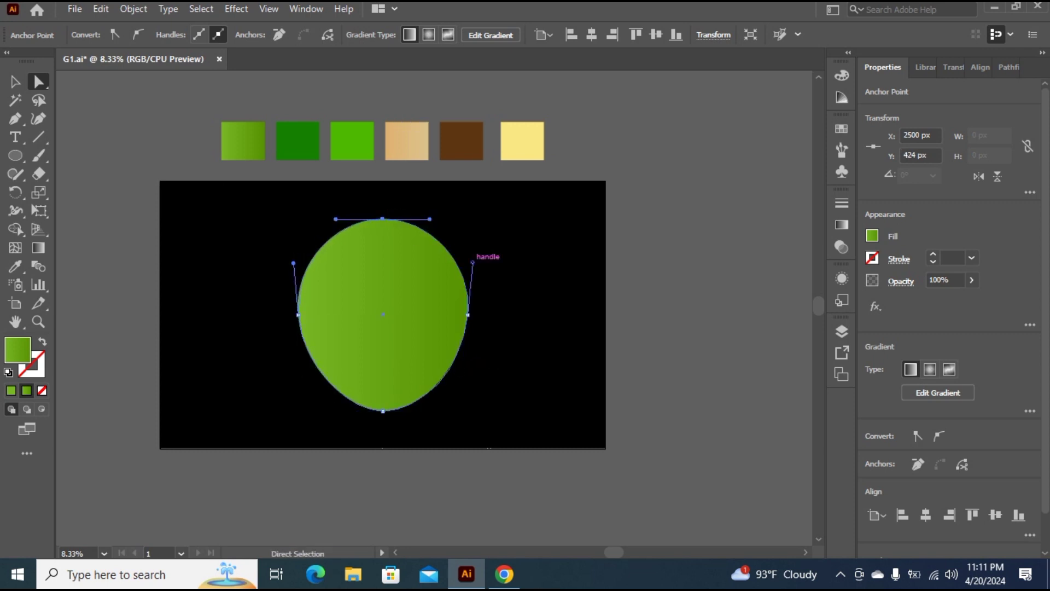
{"action": "left_click_drag", "start_coordinate": [473, 262], "coordinate": [467, 263]}
{"action": "left_click_drag", "start_coordinate": [293, 263], "coordinate": [298, 263]}
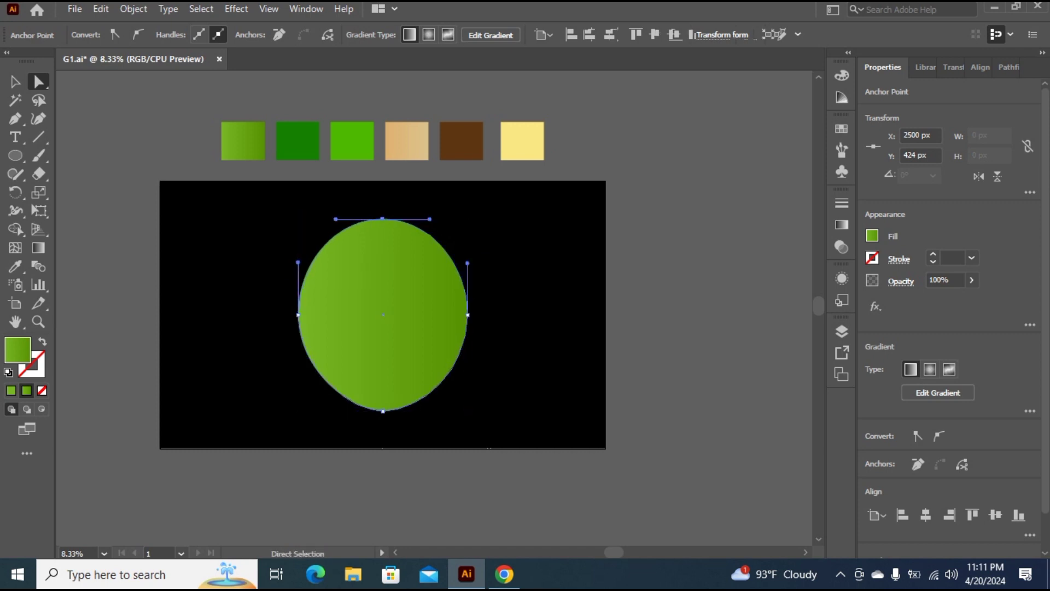
{"action": "left_click", "coordinate": [219, 230]}
Redirect the fruit body's gradient to run from light green near the base to dark green near the upper end.
{"action": "left_click", "coordinate": [15, 81]}
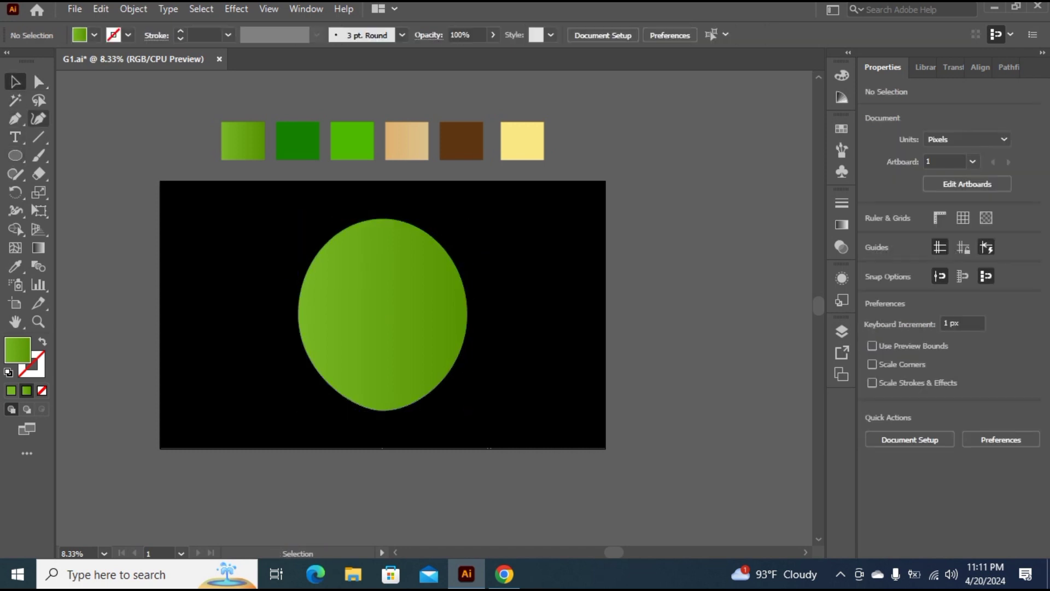
{"action": "left_click", "coordinate": [394, 334]}
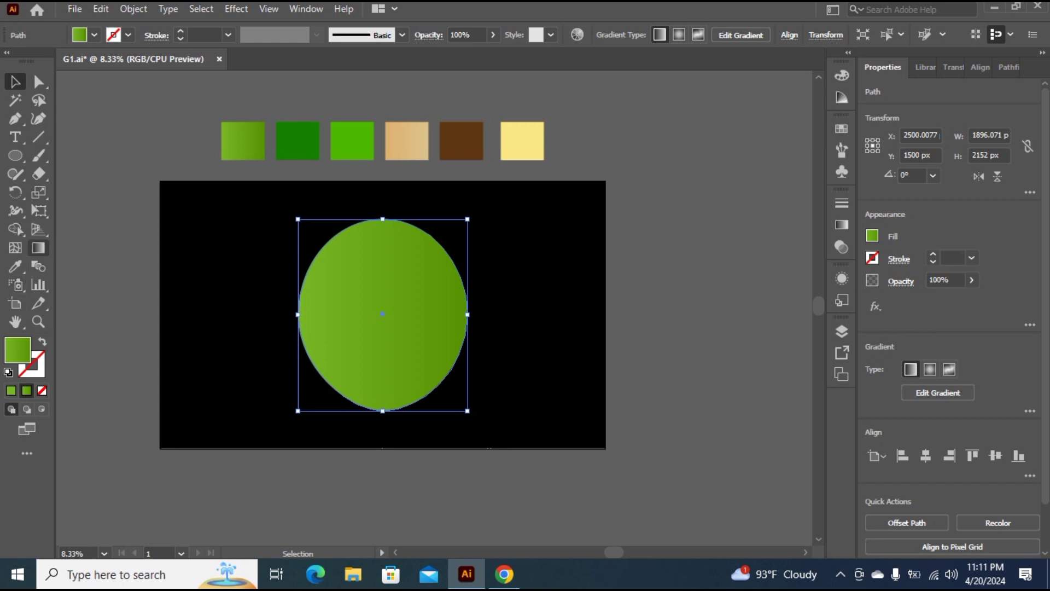
{"action": "left_click", "coordinate": [38, 248]}
{"action": "mouse_move", "coordinate": [408, 422]}
{"action": "left_mouse_down"}
{"action": "mouse_move", "coordinate": [361, 265]}
{"action": "mouse_move", "coordinate": [370, 259]}
{"action": "left_mouse_up"}
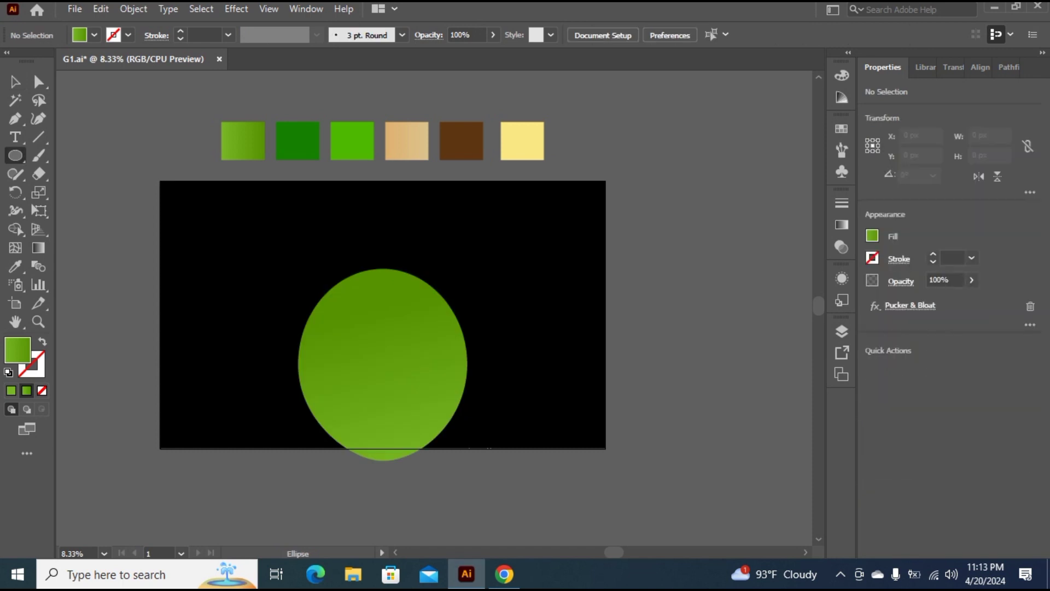
Draw a circle about 1148 px across to the upper right of the fruit body and apply a 27% bloat effect to it.
{"action": "left_click_drag", "start_coordinate": [530, 257], "coordinate": [581, 308]}
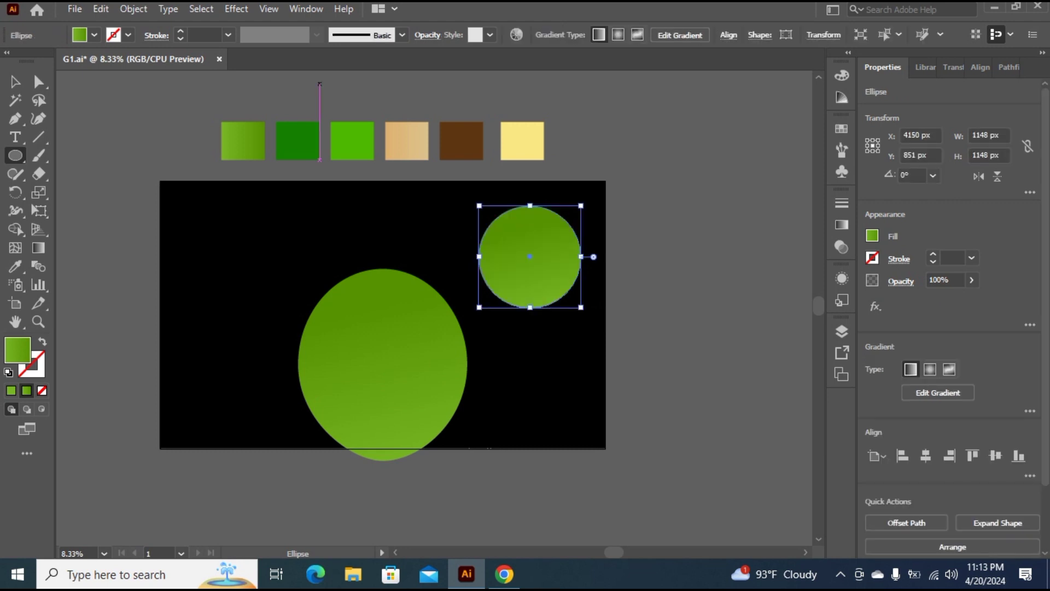
{"action": "left_click", "coordinate": [236, 9]}
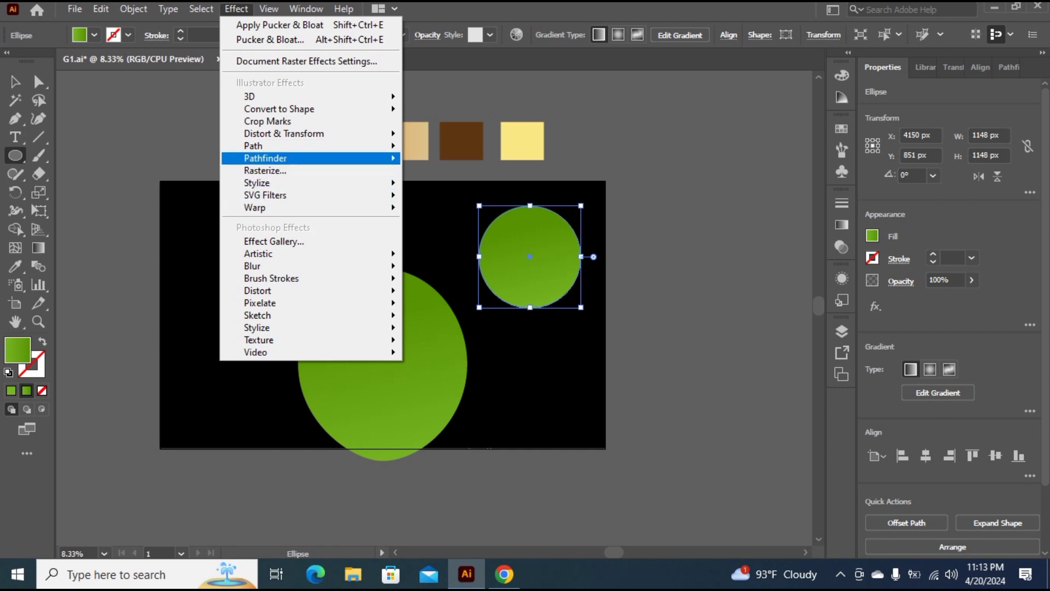
{"action": "mouse_move", "coordinate": [284, 133]}
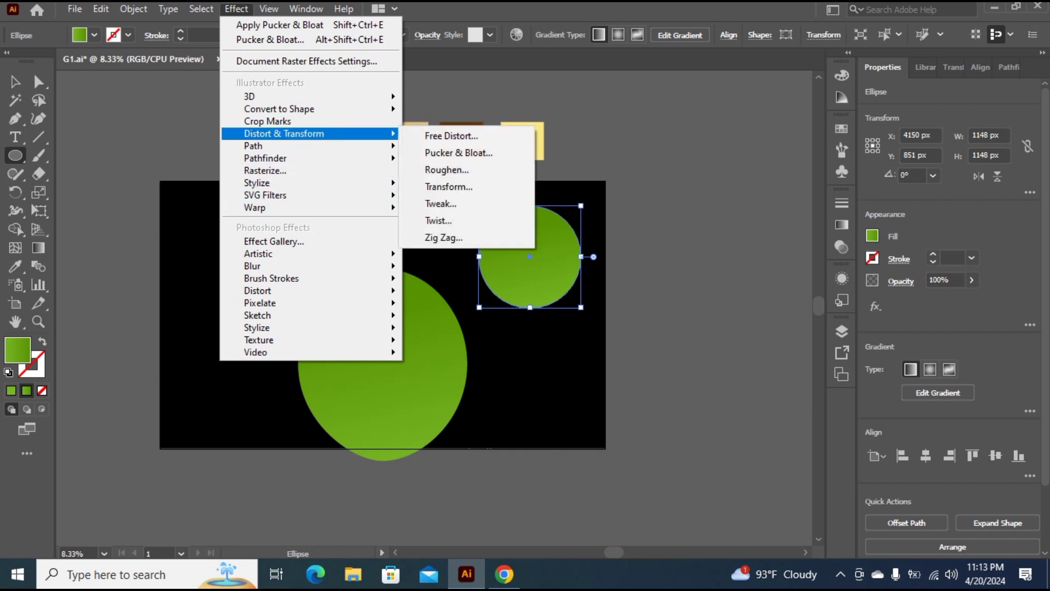
{"action": "left_click", "coordinate": [459, 153]}
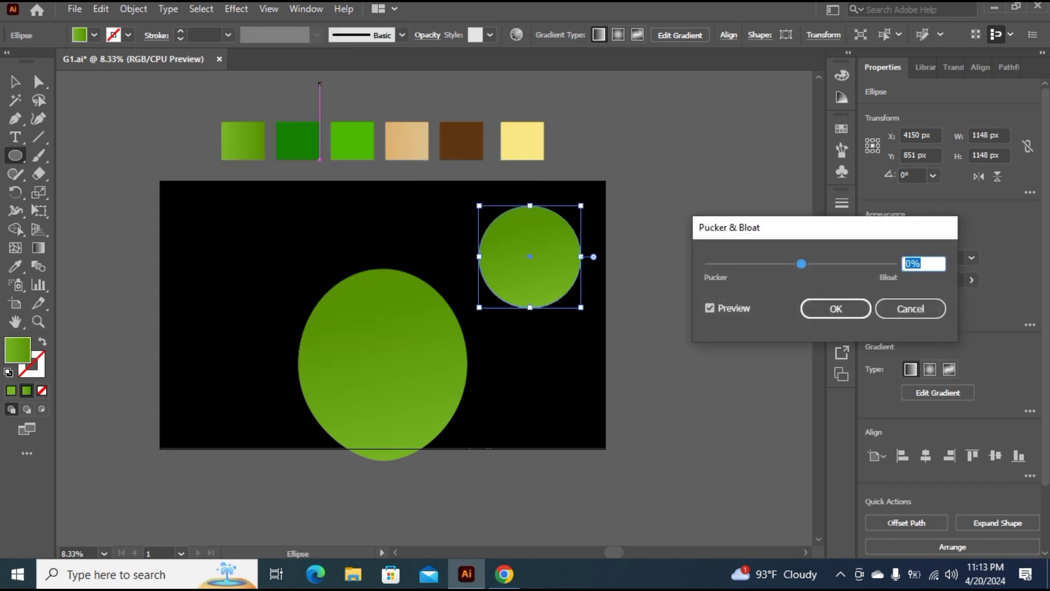
{"action": "left_click_drag", "start_coordinate": [801, 264], "coordinate": [812, 263]}
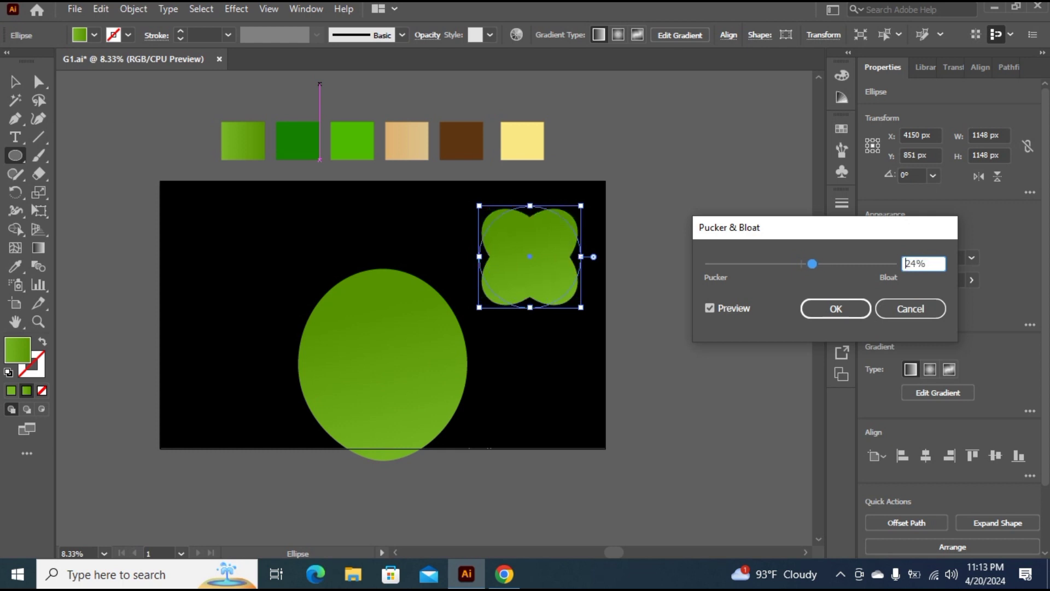
{"action": "left_click_drag", "start_coordinate": [812, 264], "coordinate": [814, 264]}
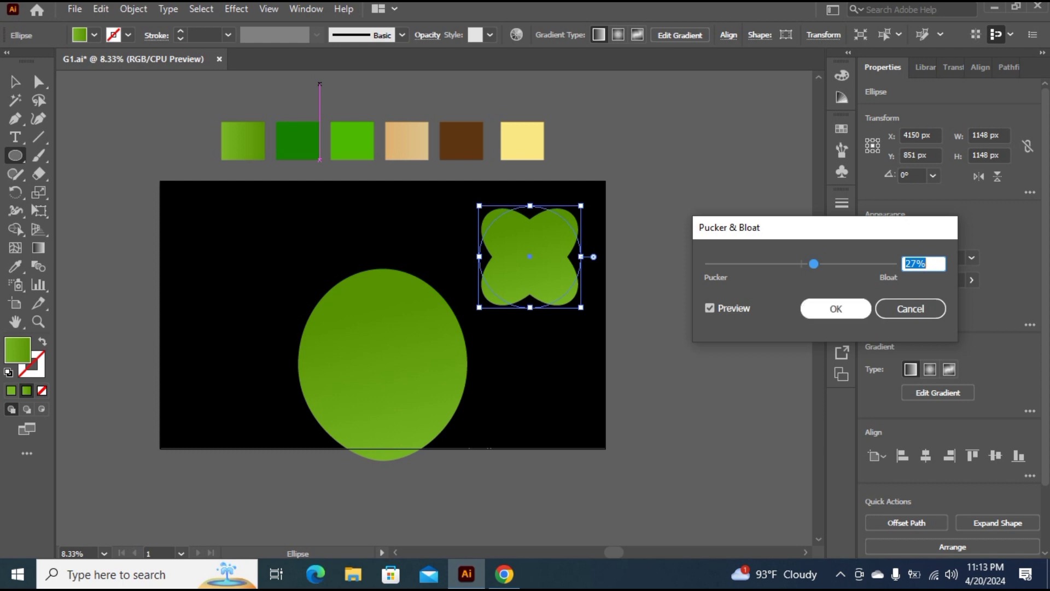
{"action": "key", "text": "Return"}
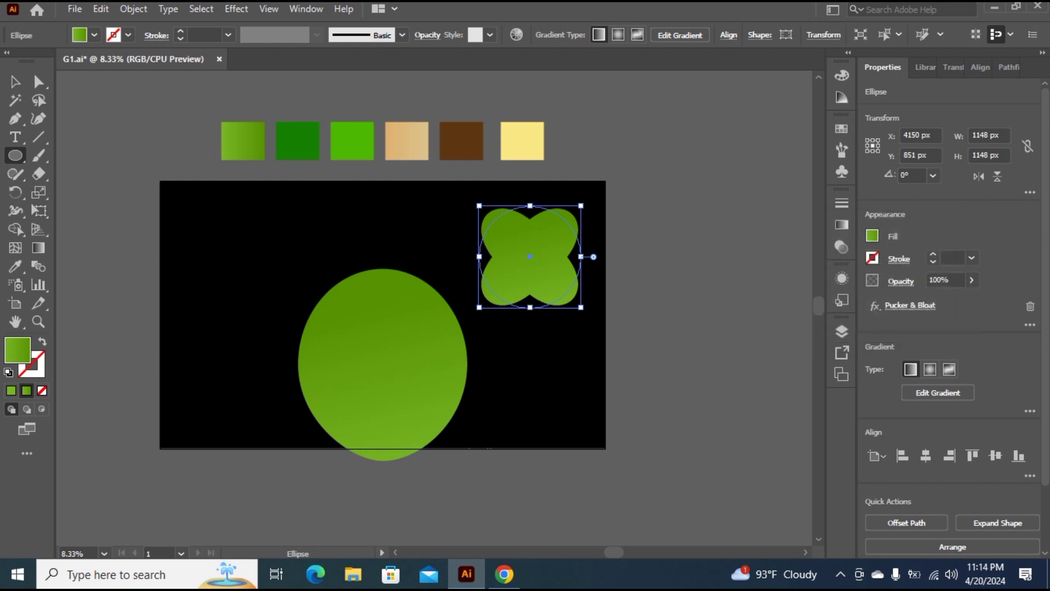
Expand the appearance of the bloated circle into an editable four-lobed path.
{"action": "left_click", "coordinate": [134, 9]}
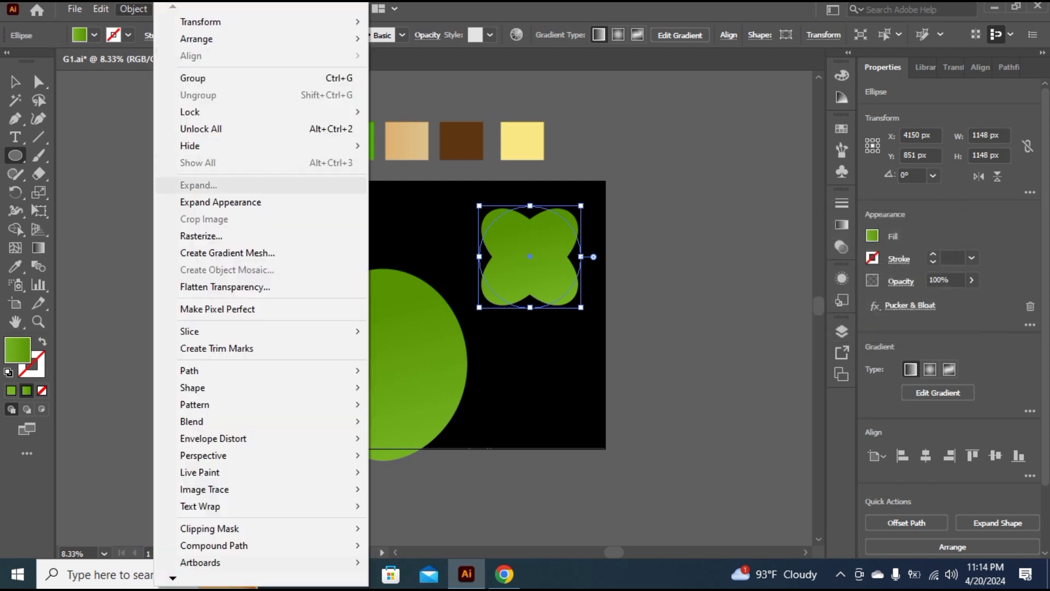
{"action": "left_click", "coordinate": [221, 202]}
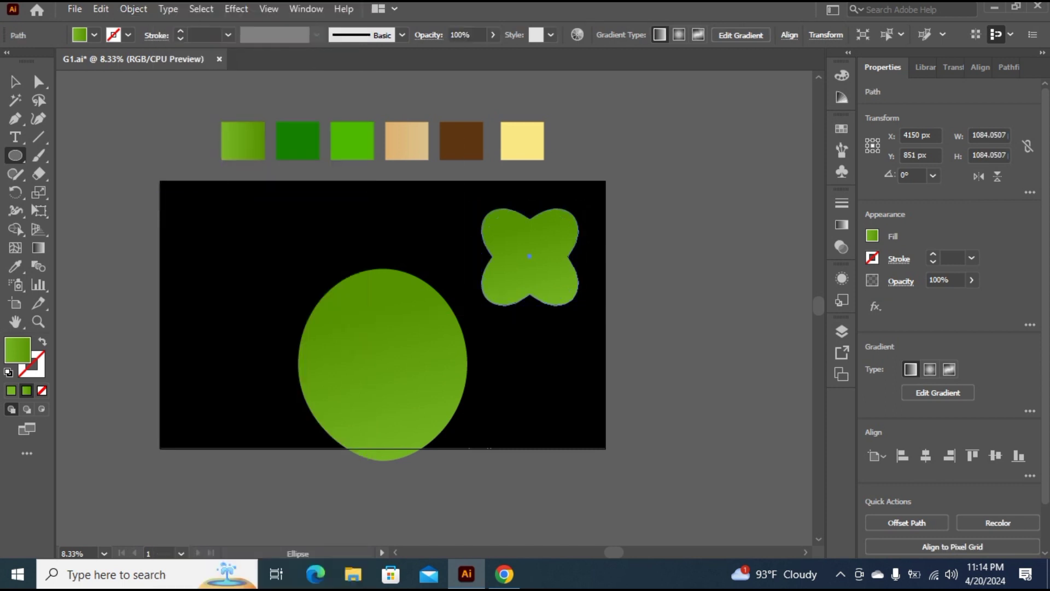
{"action": "key", "text": "v"}
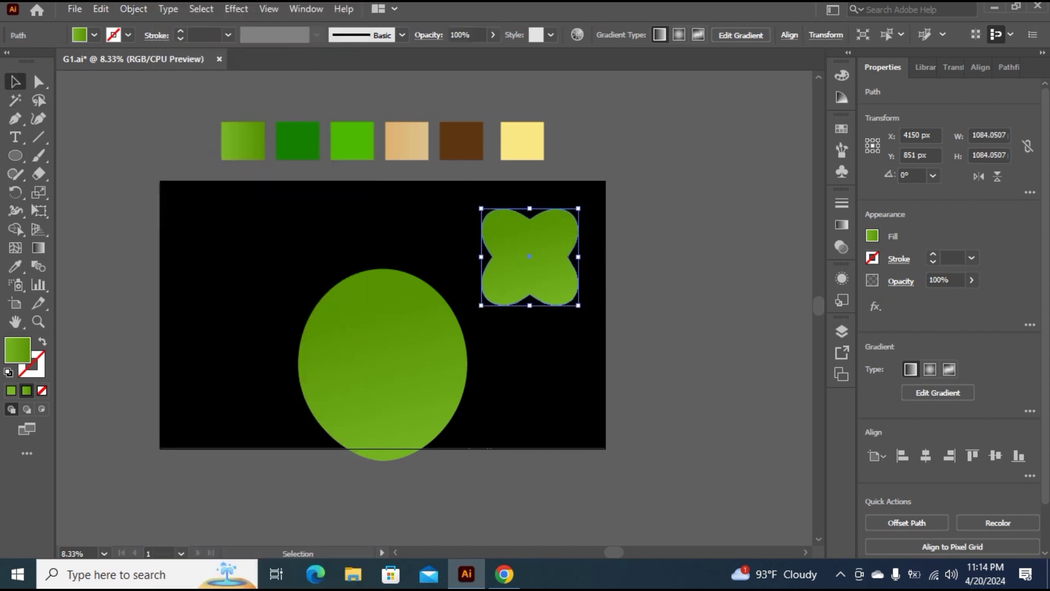
Overlap the four-lobed shape with a slightly rotated copy of itself around the same centre.
{"action": "key", "text": "a"}
{"action": "key", "text": "v"}
{"action": "left_click_drag", "start_coordinate": [585, 304], "coordinate": [599, 283]}
{"action": "left_click", "coordinate": [629, 291]}
{"action": "left_click", "coordinate": [568, 298]}
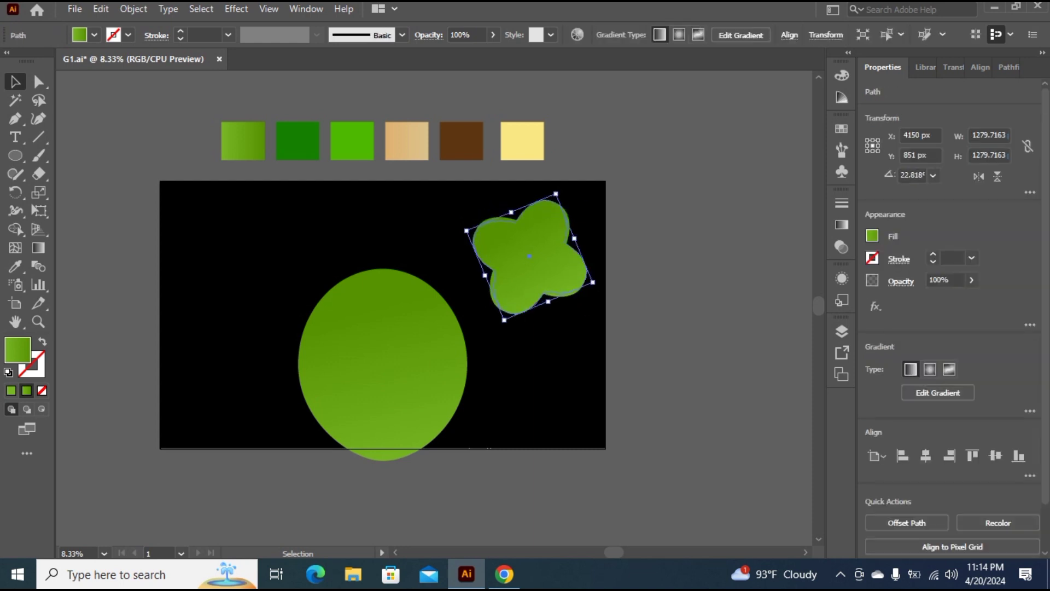
{"action": "left_click", "coordinate": [608, 309]}
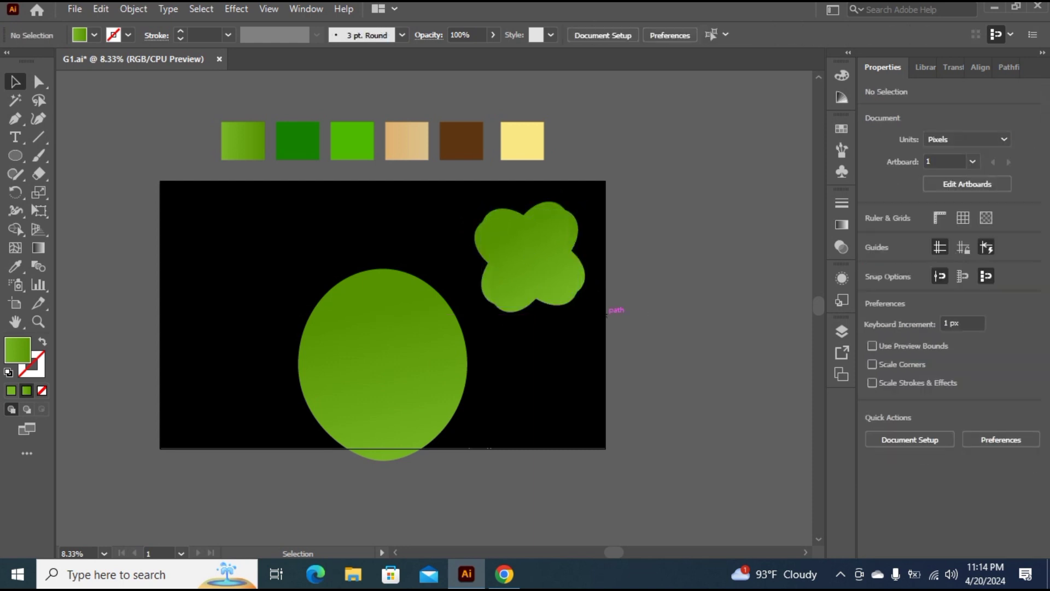
Unite the two overlapping lobed shapes and fill the result with the dark green swatch colour.
{"action": "left_click_drag", "start_coordinate": [464, 197], "coordinate": [642, 329]}
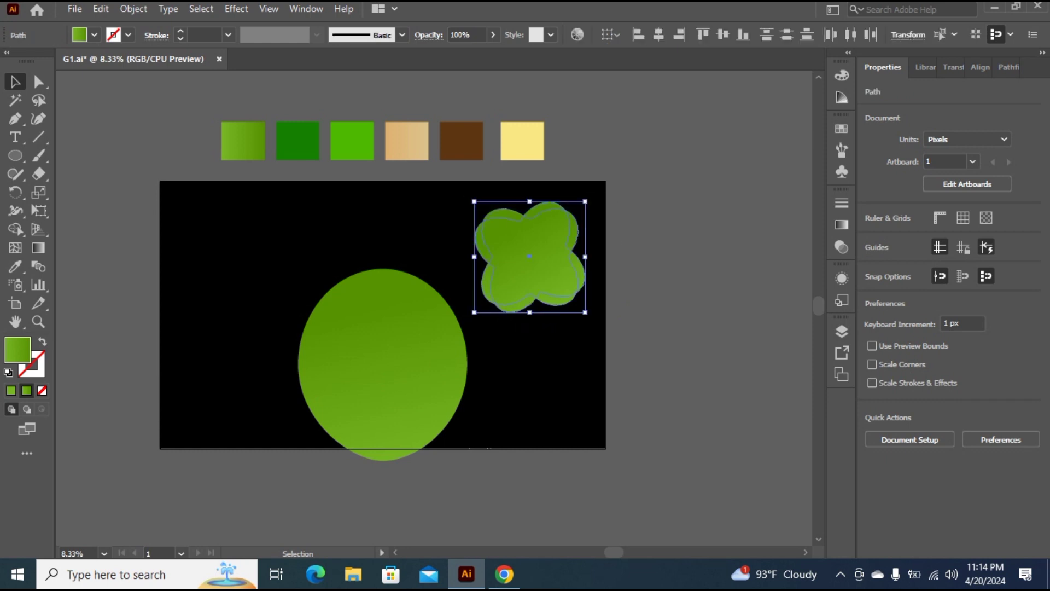
{"action": "left_click", "coordinate": [1009, 66]}
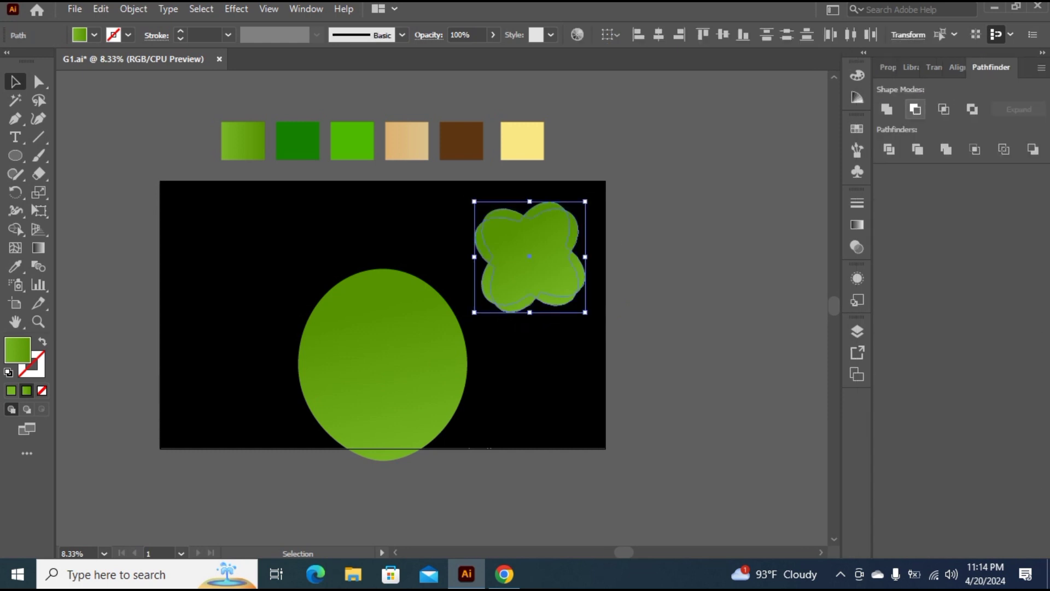
{"action": "left_click", "coordinate": [886, 109]}
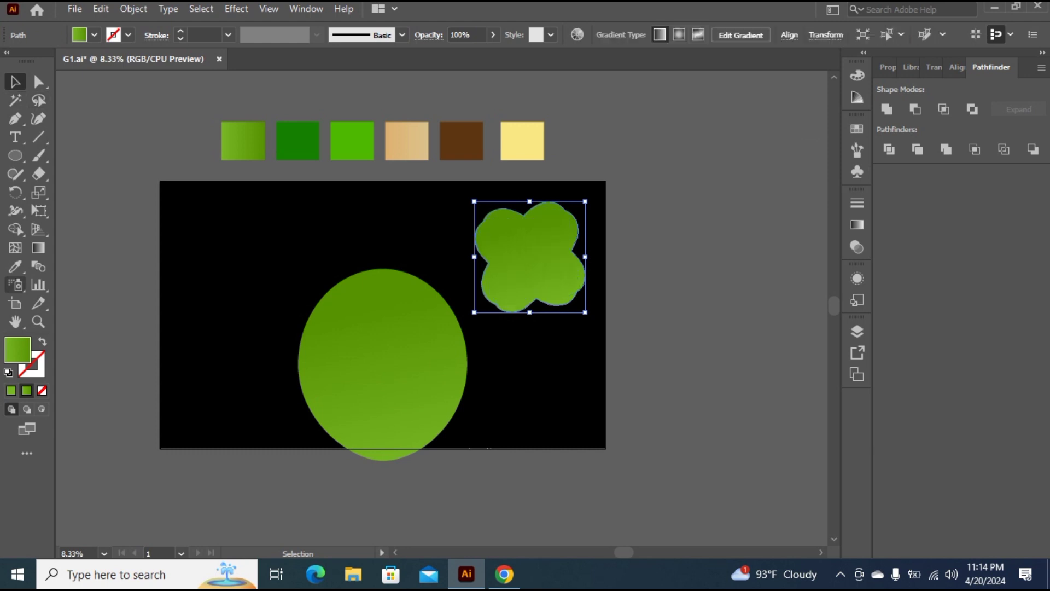
{"action": "left_click", "coordinate": [16, 266]}
{"action": "left_click", "coordinate": [298, 141]}
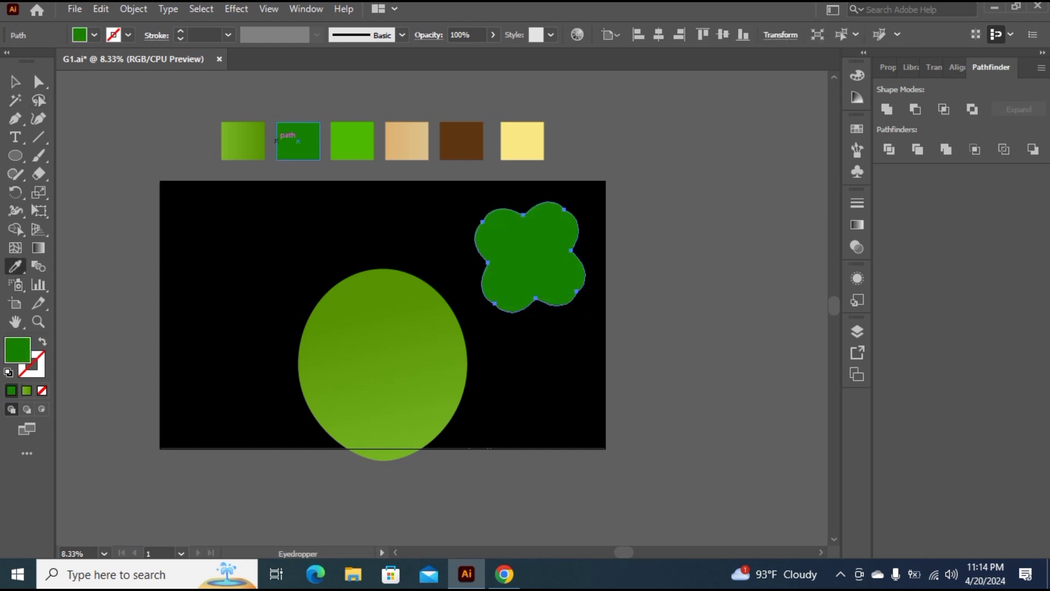
Shrink the dark green lobed shape, place it over the upper end of the fruit body, and stretch it wider to fit.
{"action": "key", "text": "v"}
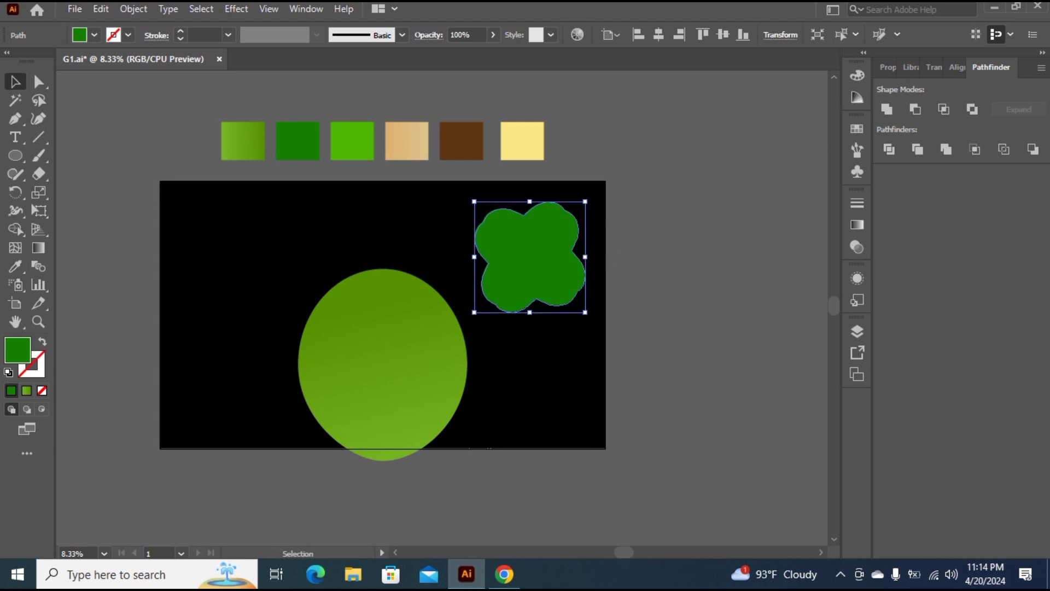
{"action": "left_click_drag", "start_coordinate": [585, 202], "coordinate": [563, 223]}
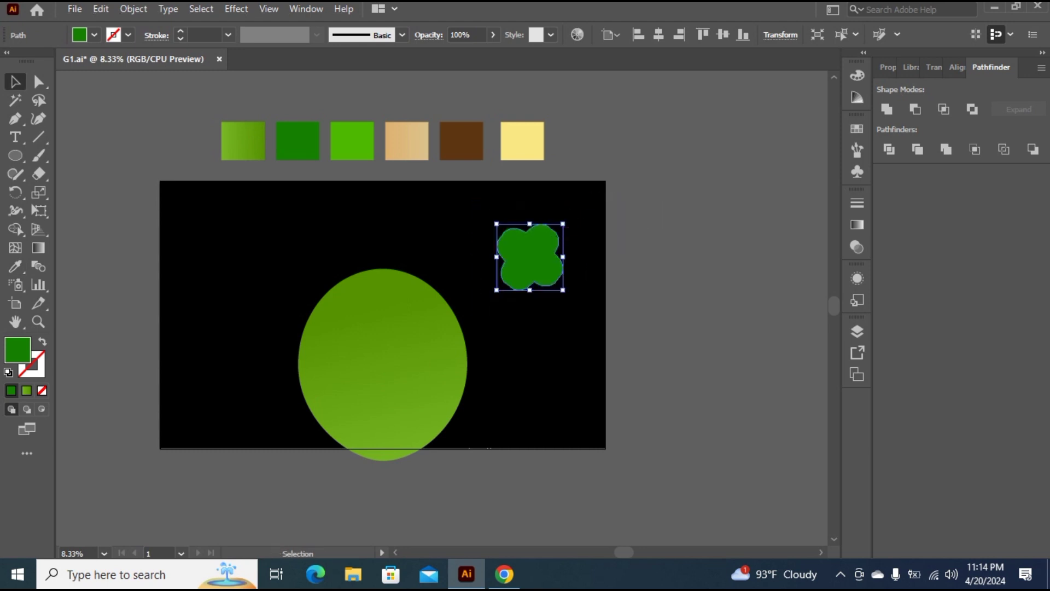
{"action": "left_click_drag", "start_coordinate": [530, 257], "coordinate": [436, 276]}
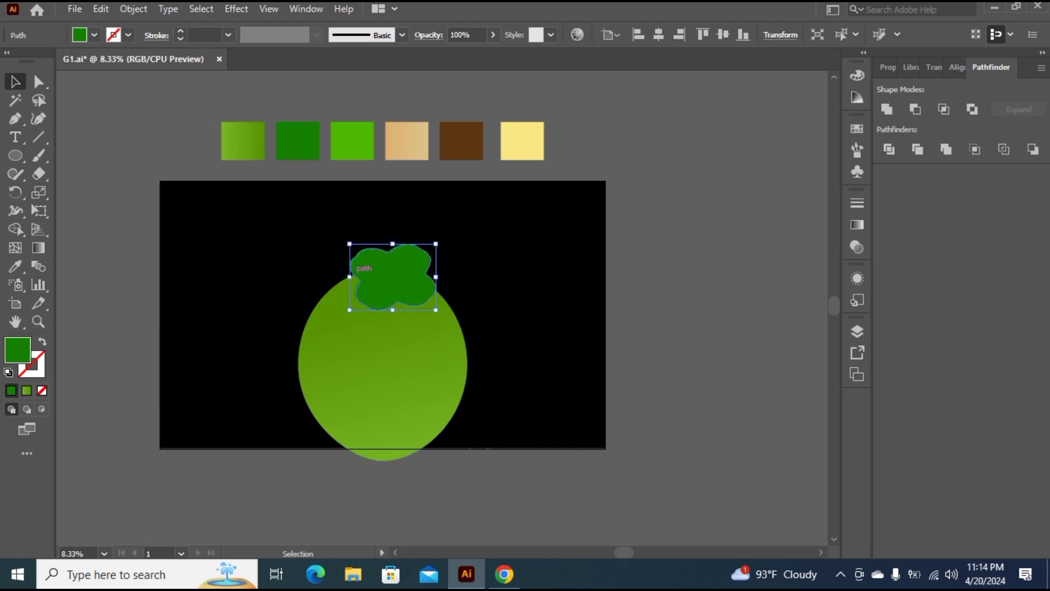
{"action": "left_click_drag", "start_coordinate": [349, 277], "coordinate": [339, 277]}
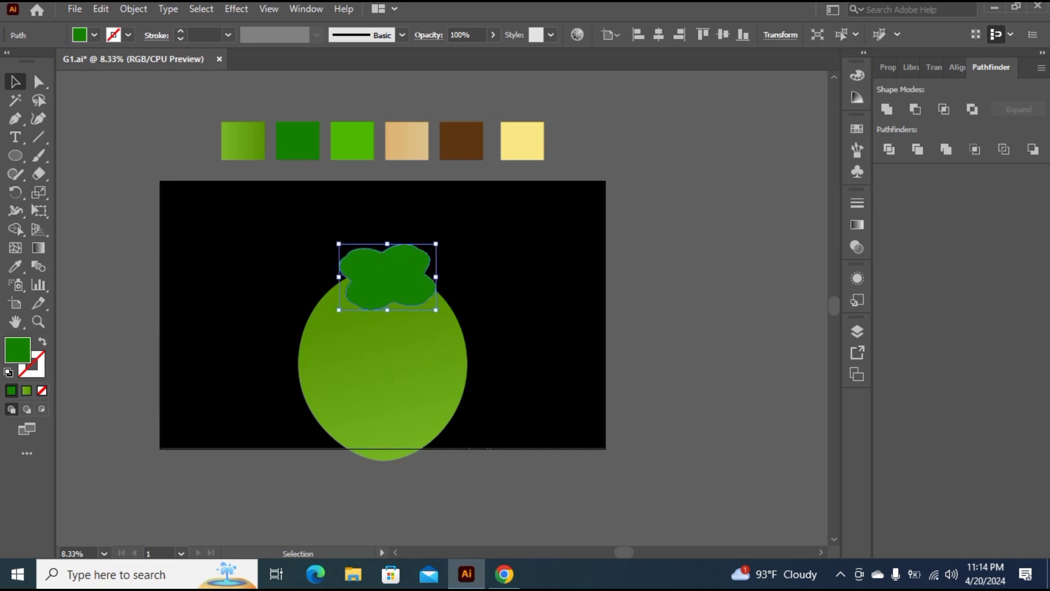
{"action": "left_click_drag", "start_coordinate": [387, 244], "coordinate": [395, 270]}
{"action": "key", "text": "ctrl+shift+a"}
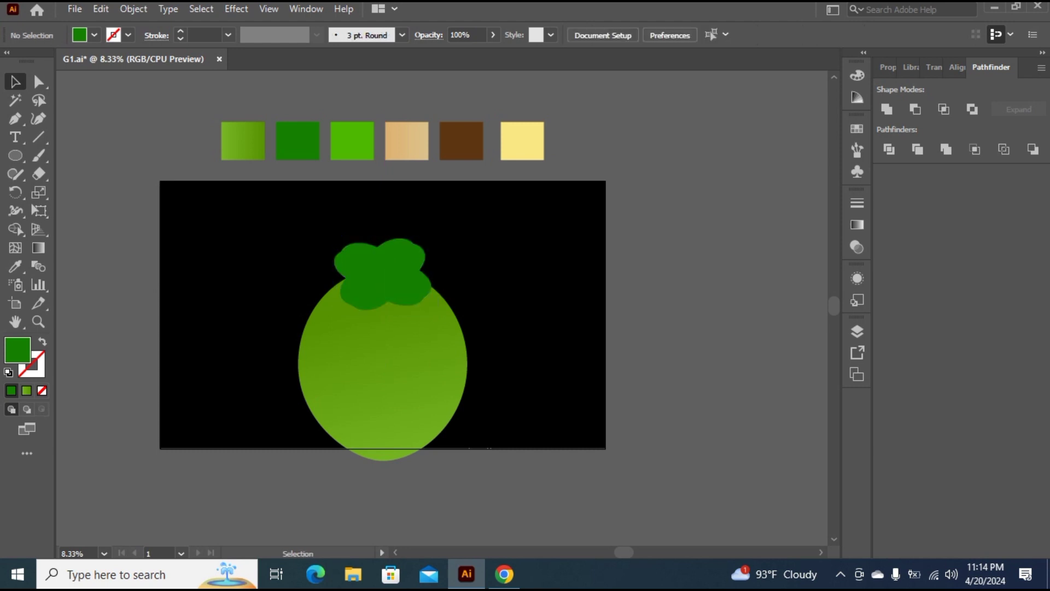
Trim away the part of the dark green lobed shape that extends beyond the fruit body using Shape Builder.
{"action": "left_click_drag", "start_coordinate": [240, 223], "coordinate": [520, 484]}
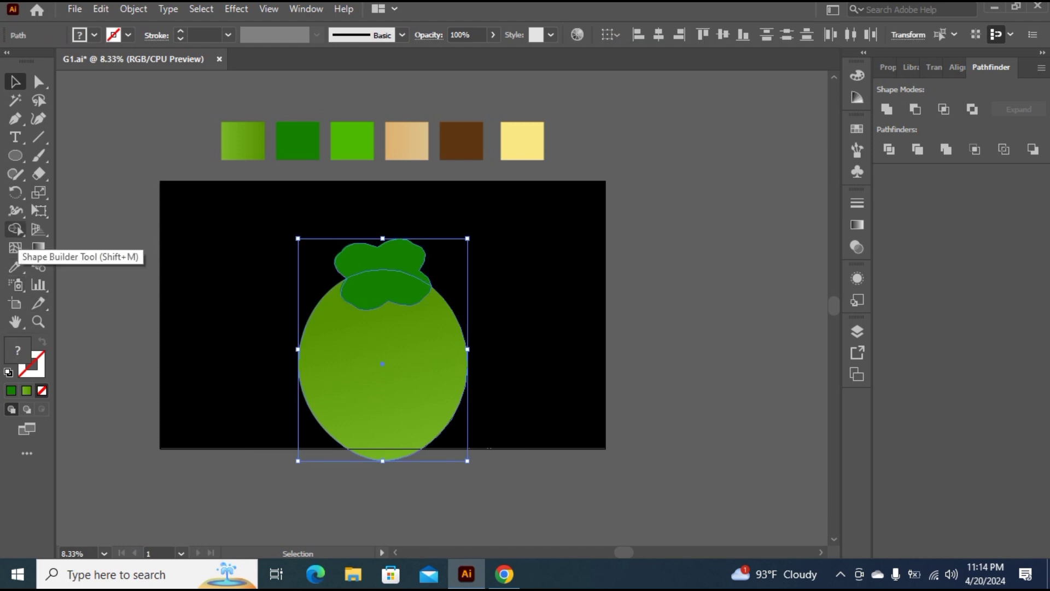
{"action": "left_click", "coordinate": [16, 229]}
{"action": "left_click", "coordinate": [383, 253], "text": "alt"}
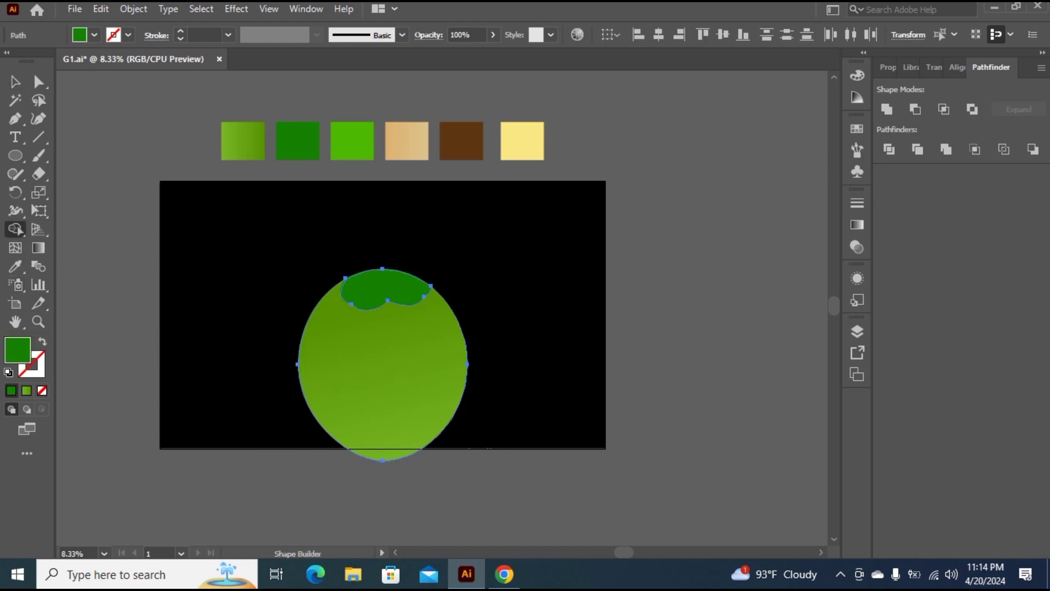
{"action": "key", "text": "v"}
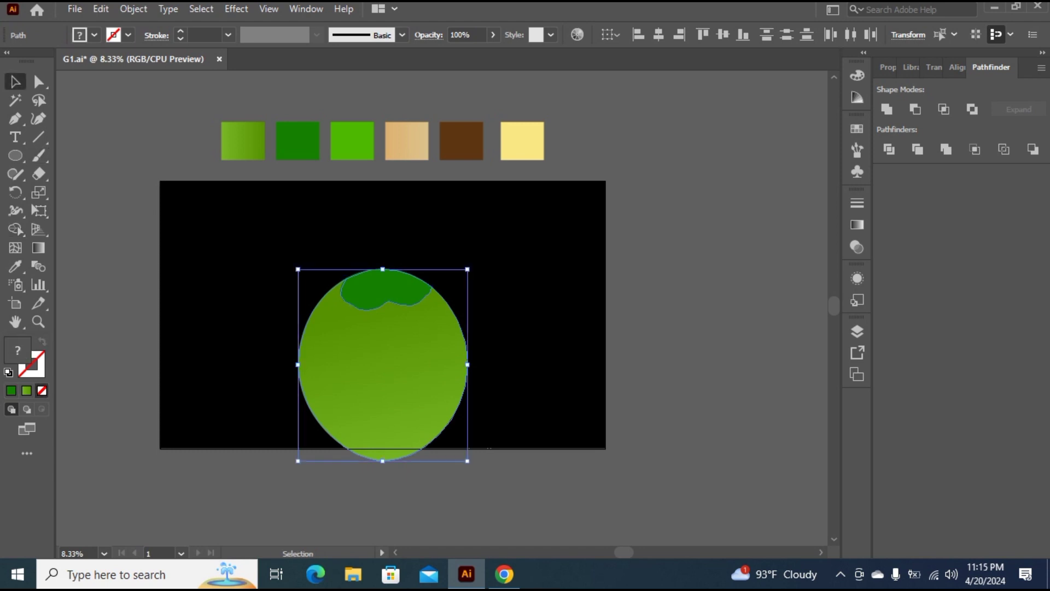
{"action": "key", "text": "ctrl+shift+a"}
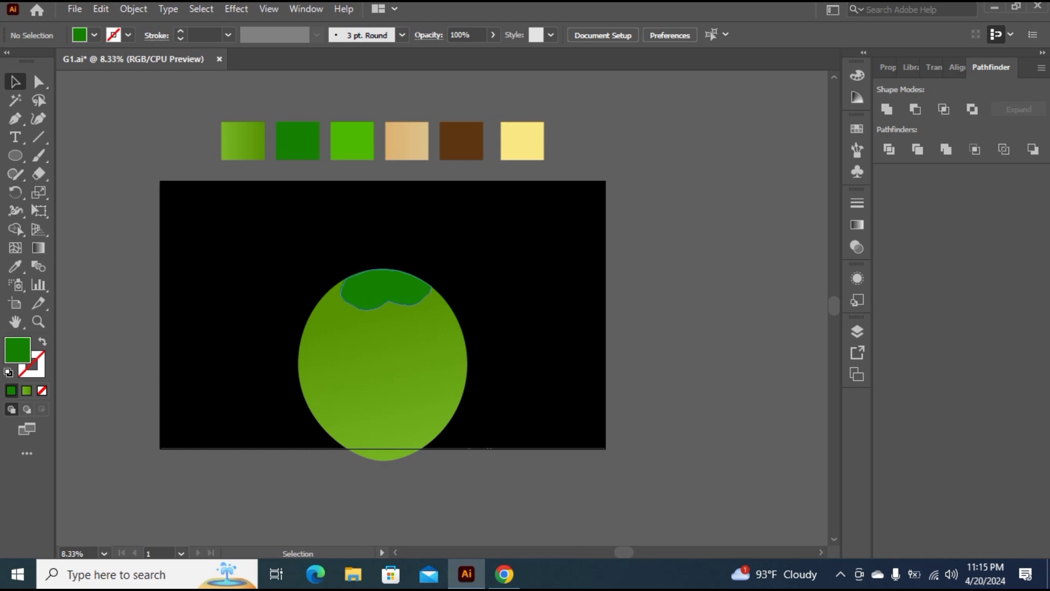
Nudge the dark green cap up slightly and stretch it wider across the upper edge of the fruit.
{"action": "left_click", "coordinate": [385, 288]}
{"action": "key", "text": "Up"}
{"action": "key", "text": "Up"}
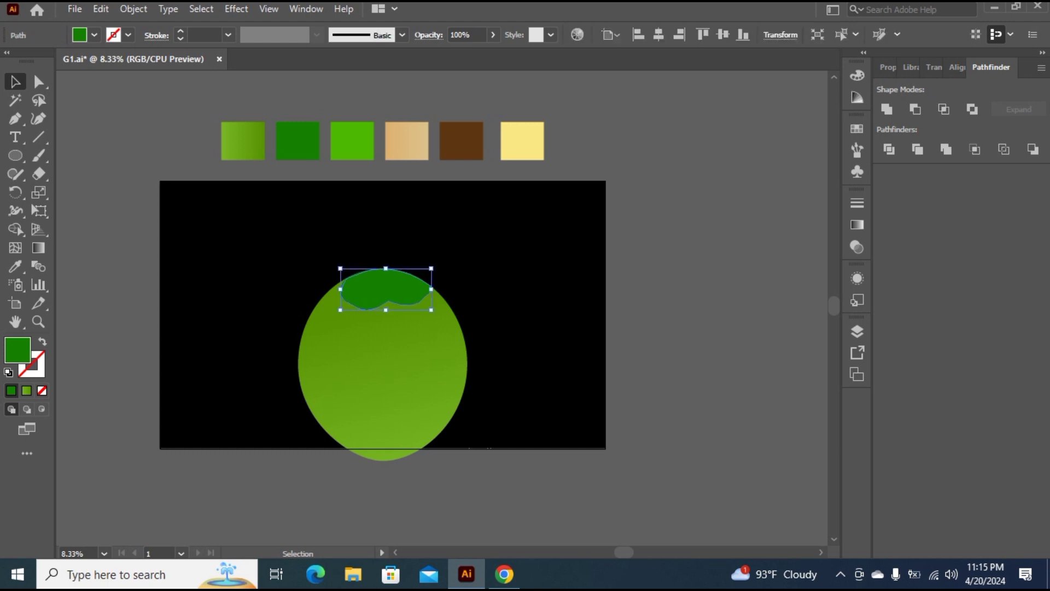
{"action": "key", "text": "ctrl+shift+a"}
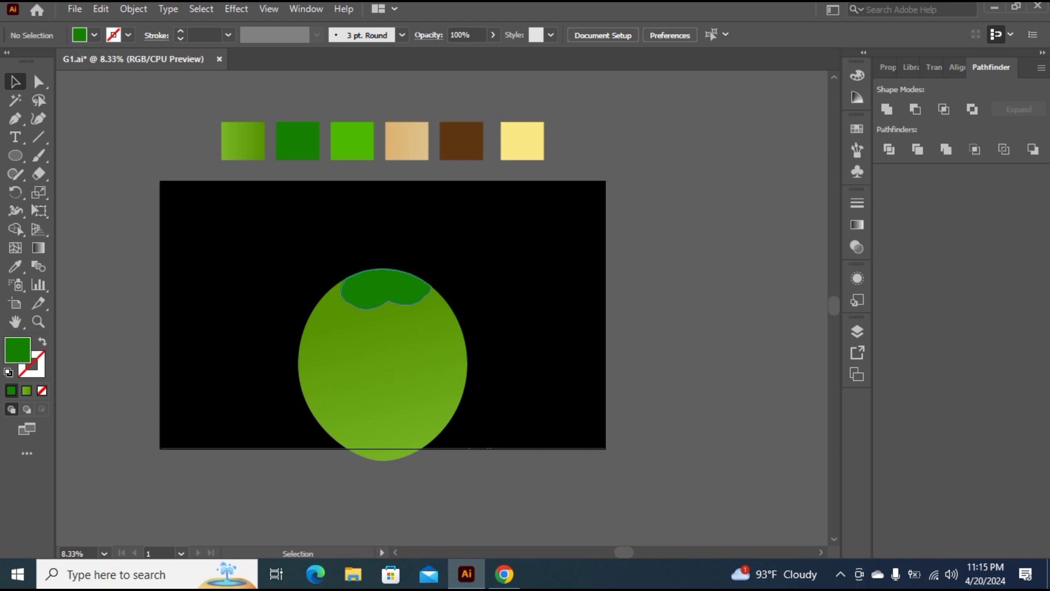
{"action": "left_click", "coordinate": [342, 288]}
{"action": "left_click_drag", "start_coordinate": [341, 288], "coordinate": [332, 289]}
{"action": "key", "text": "ctrl+shift+a"}
{"action": "left_click", "coordinate": [371, 289]}
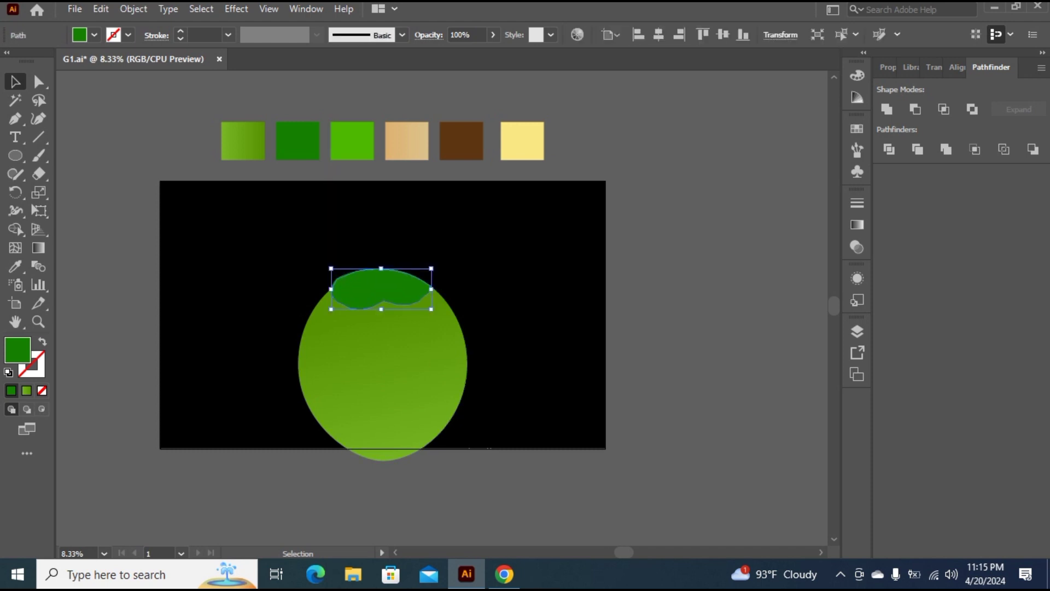
{"action": "key", "text": "Right"}
{"action": "key", "text": "Right"}
{"action": "left_click_drag", "start_coordinate": [432, 289], "coordinate": [433, 289]}
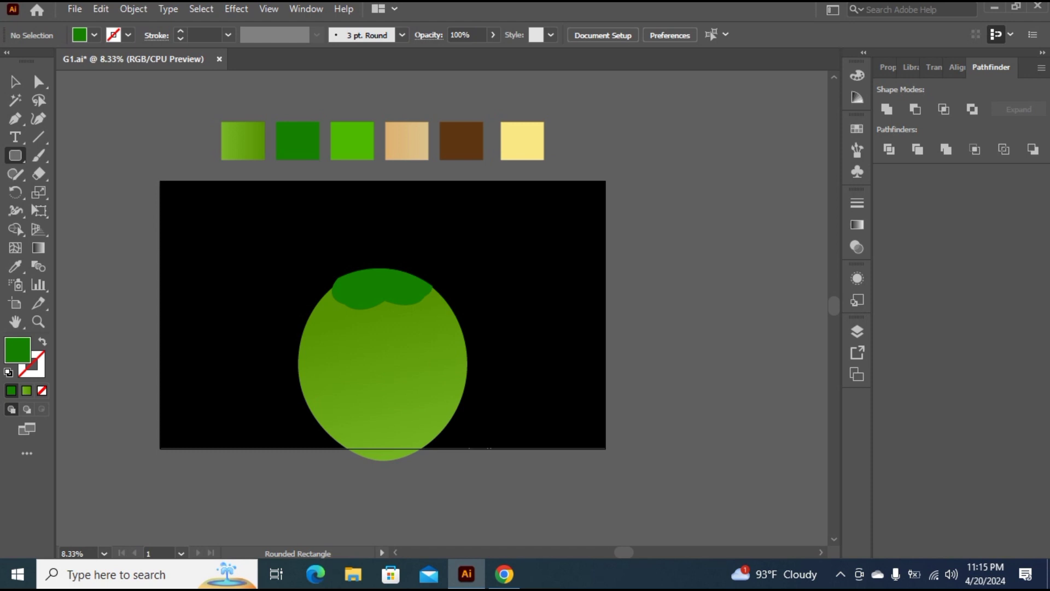
Draw a long thin horizontal rounded rectangle beside the fruit and bend it with a horizontal Arc warp of 26%.
{"action": "left_click_drag", "start_coordinate": [513, 224], "coordinate": [688, 235]}
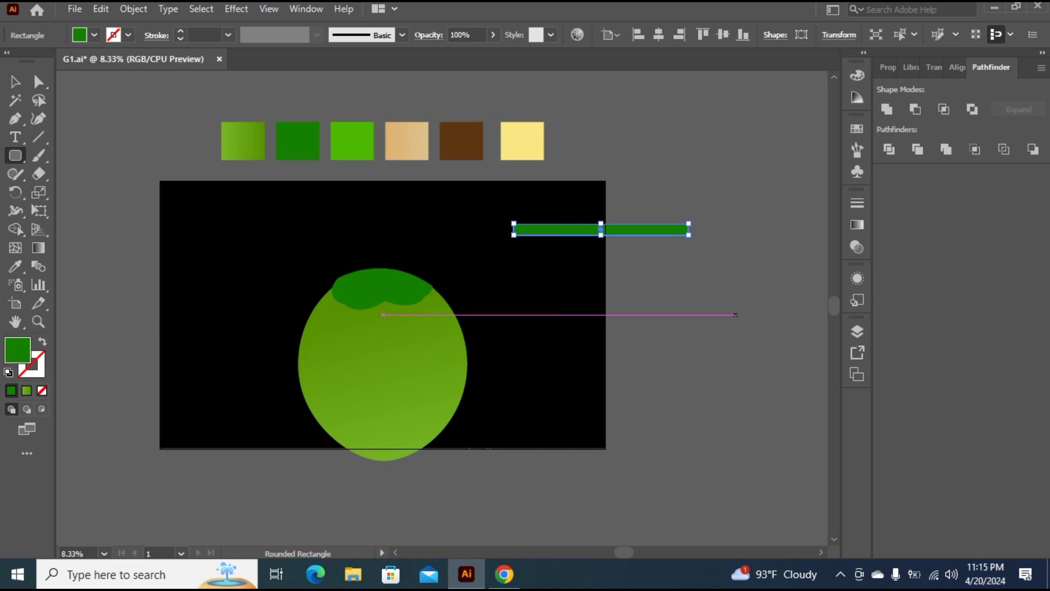
{"action": "left_click", "coordinate": [237, 9]}
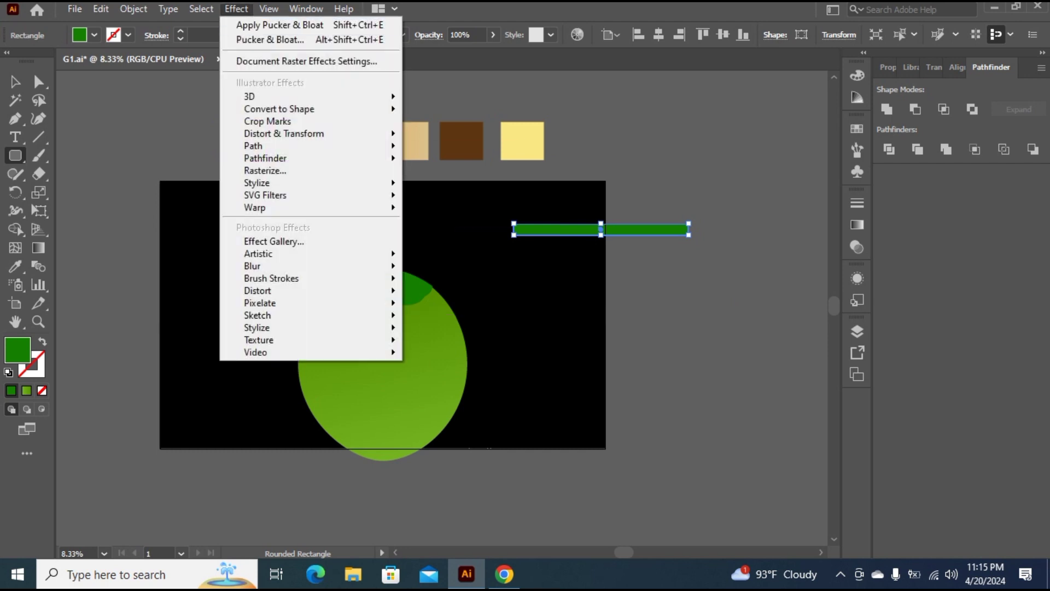
{"action": "mouse_move", "coordinate": [255, 207]}
{"action": "left_click", "coordinate": [432, 208]}
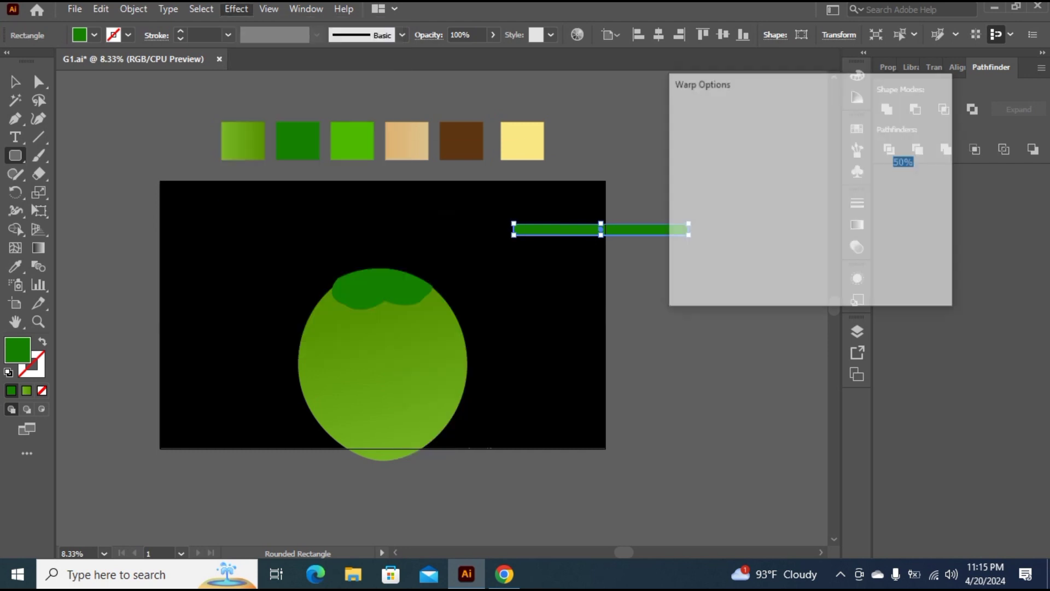
{"action": "left_click_drag", "start_coordinate": [847, 163], "coordinate": [829, 162]}
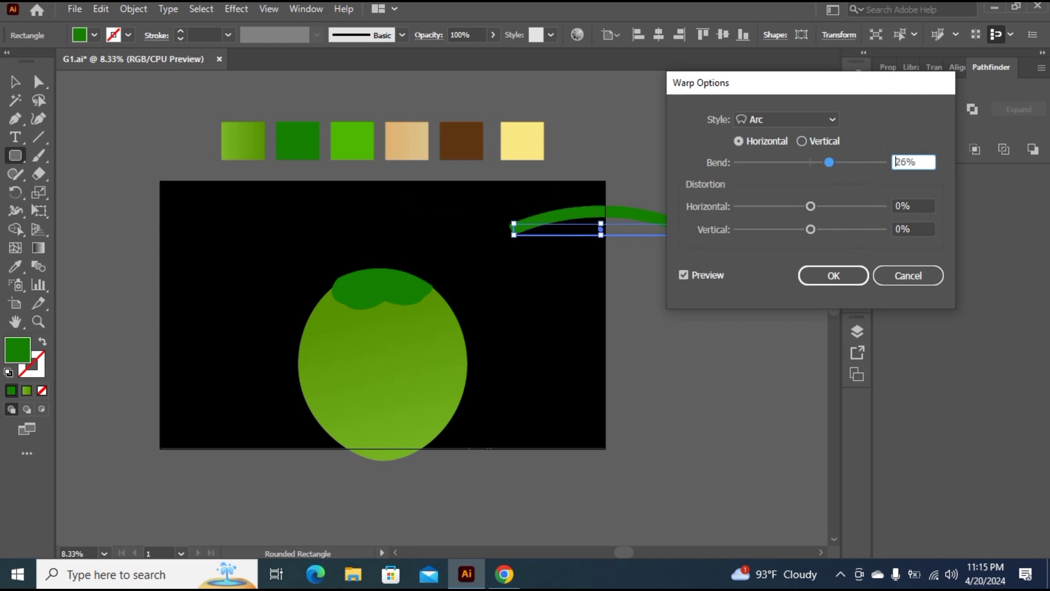
{"action": "left_click", "coordinate": [833, 275]}
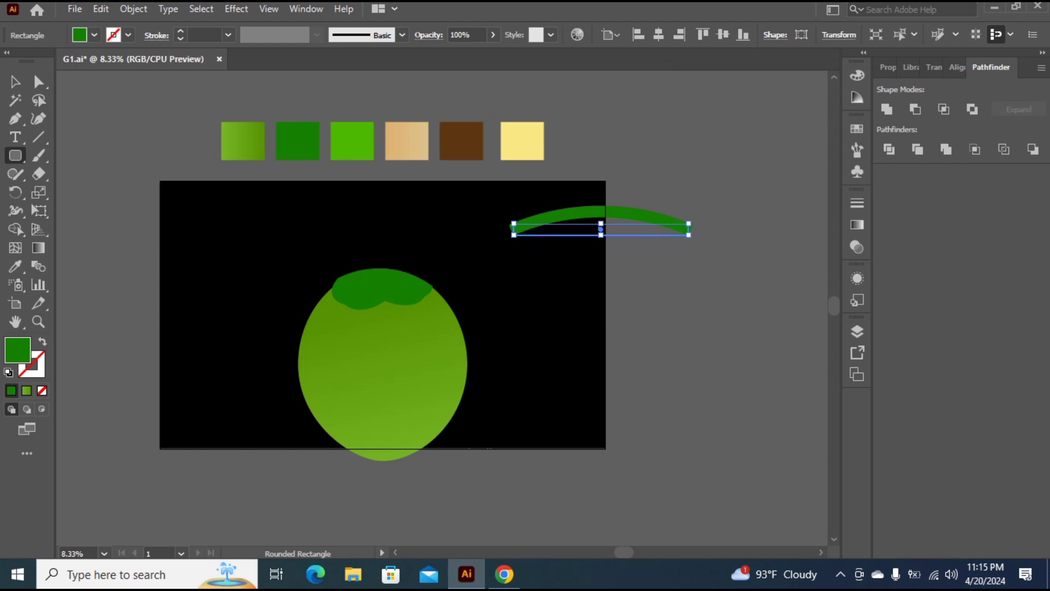
Expand the appearance of the arced bar and fill it with the bright green swatch colour.
{"action": "left_click", "coordinate": [134, 9]}
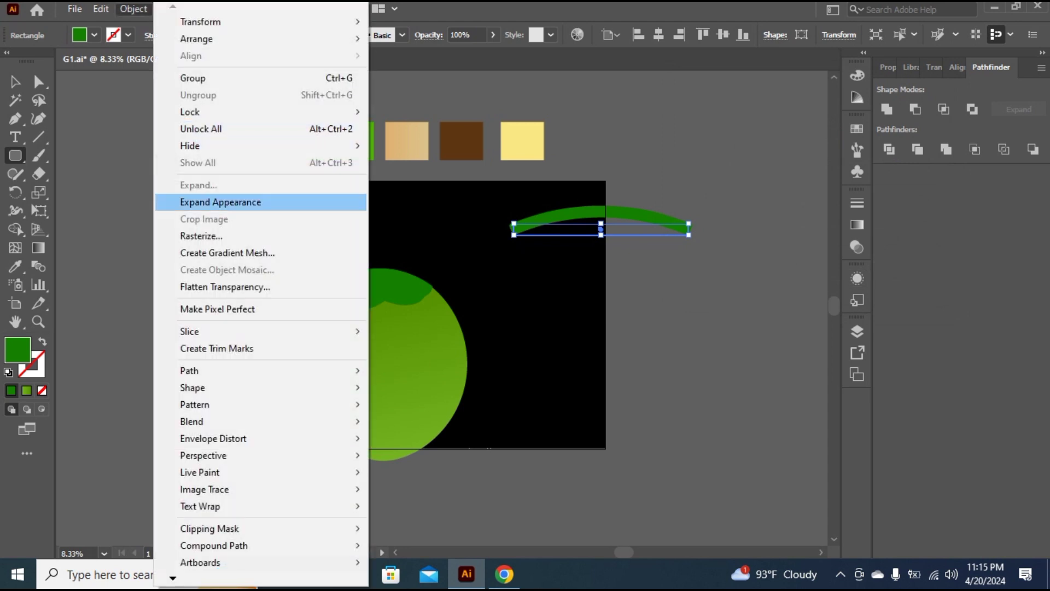
{"action": "left_click", "coordinate": [220, 202]}
{"action": "key", "text": "i"}
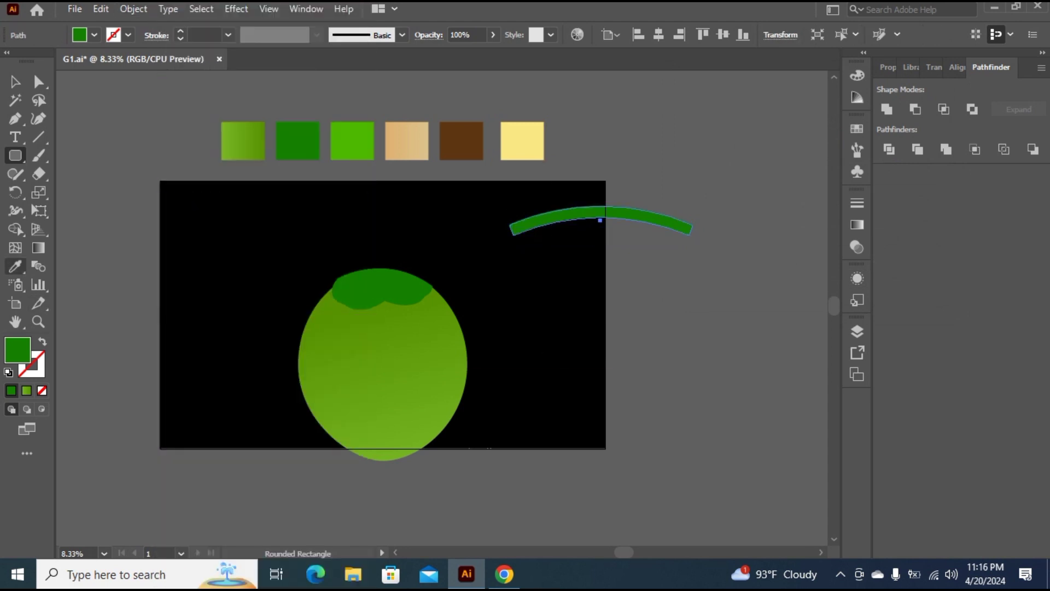
{"action": "left_click", "coordinate": [353, 141]}
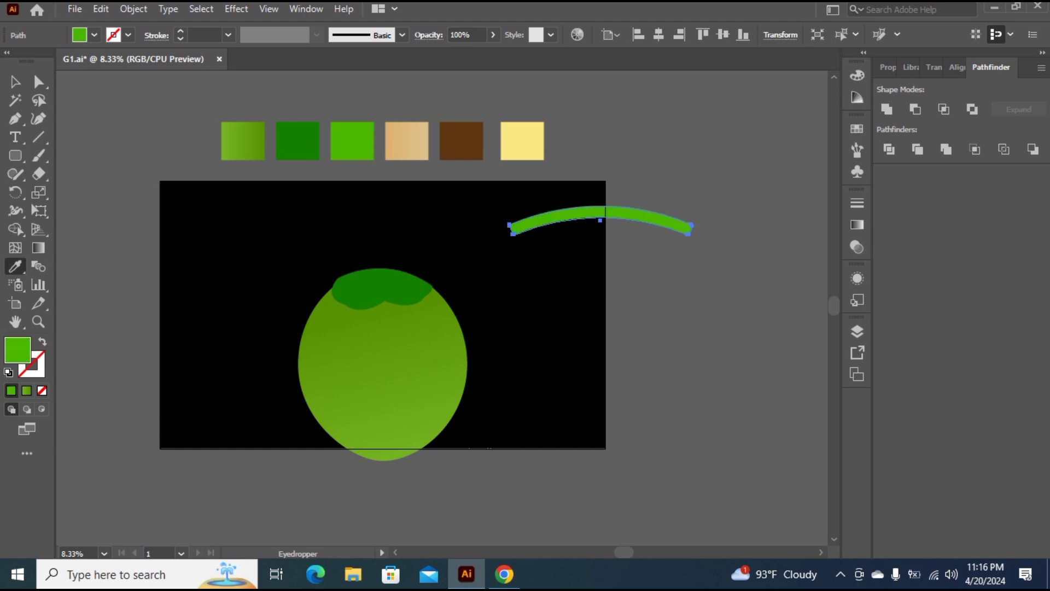
{"action": "key", "text": "v"}
{"action": "left_click", "coordinate": [717, 268]}
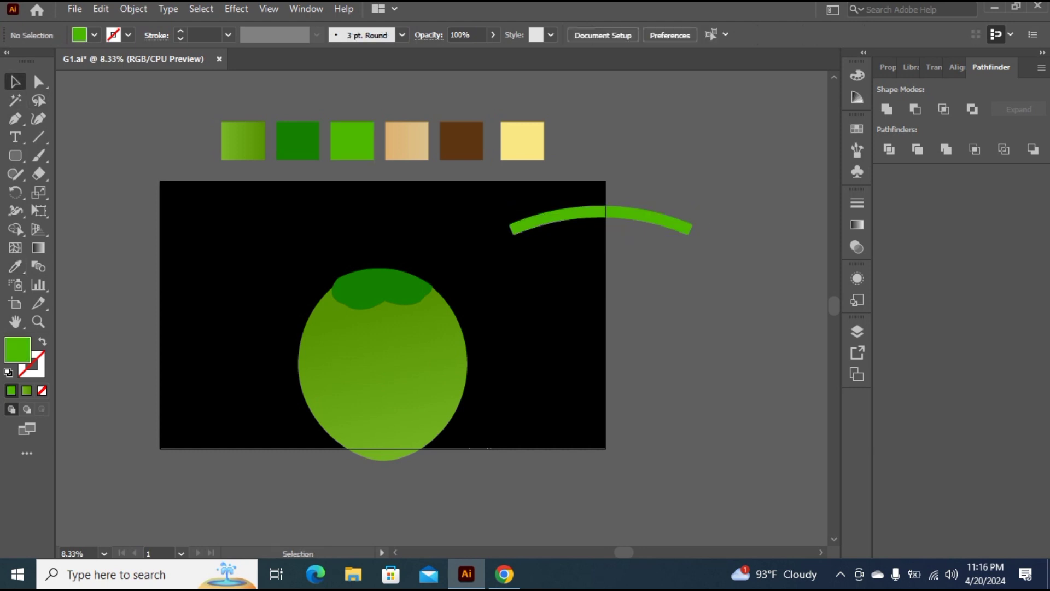
Shrink the arced bar, rotate it into a steep upright stem, and move it outside the artboard.
{"action": "left_click", "coordinate": [689, 228]}
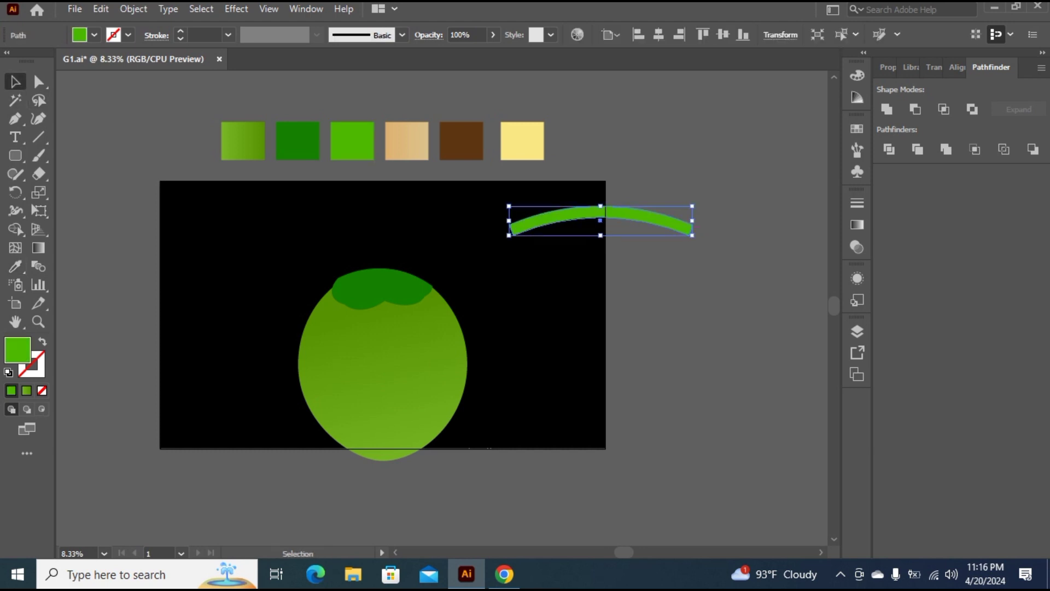
{"action": "left_click_drag", "start_coordinate": [700, 240], "coordinate": [653, 164]}
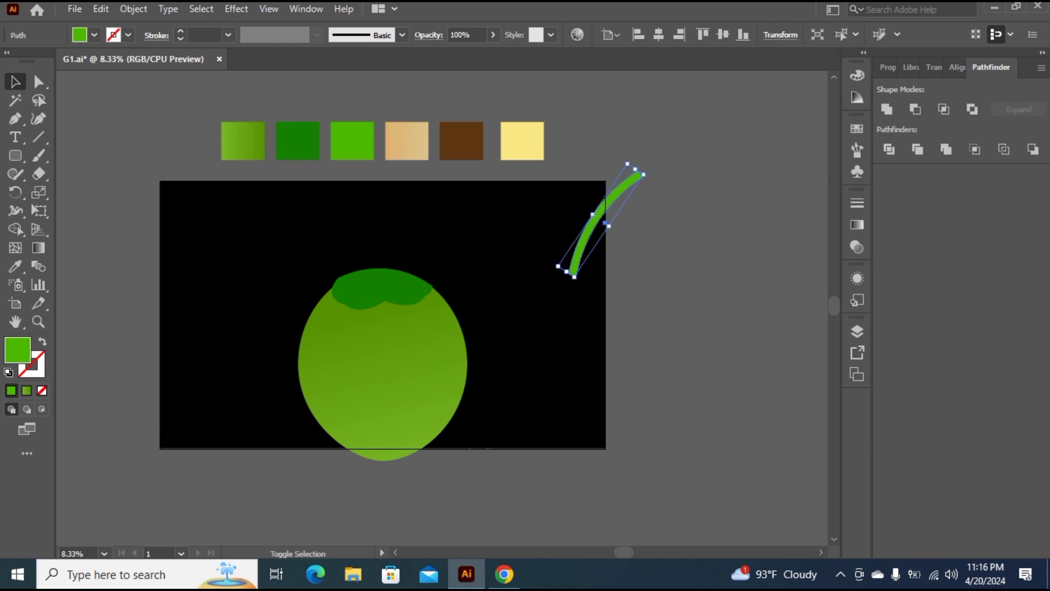
{"action": "left_click", "coordinate": [677, 219]}
{"action": "left_click_drag", "start_coordinate": [594, 224], "coordinate": [689, 314]}
Create a mirrored copy of the curved stem reflected across the vertical axis.
{"action": "right_click", "coordinate": [689, 314]}
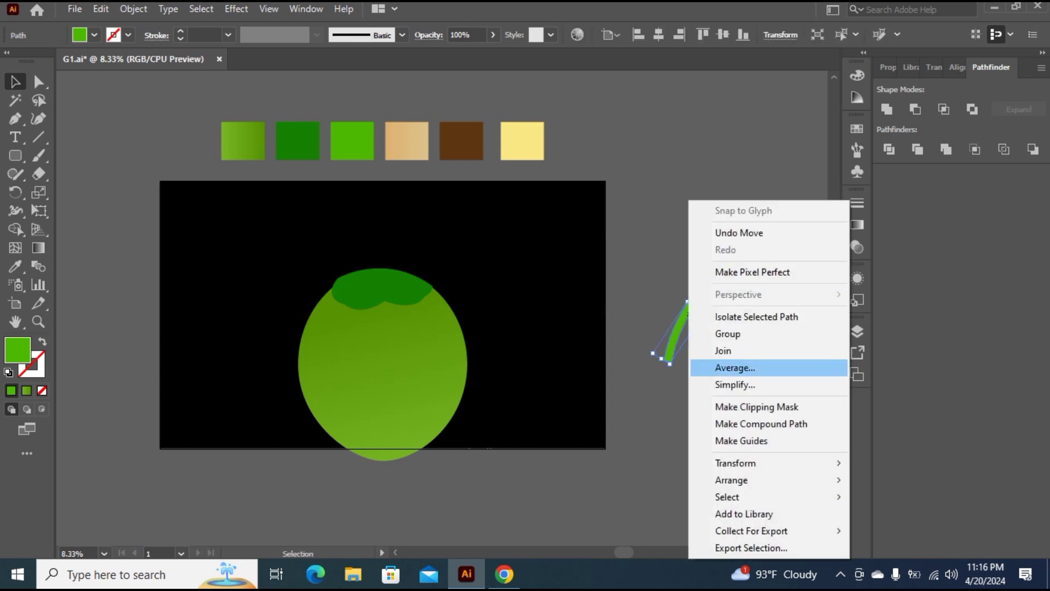
{"action": "mouse_move", "coordinate": [766, 463]}
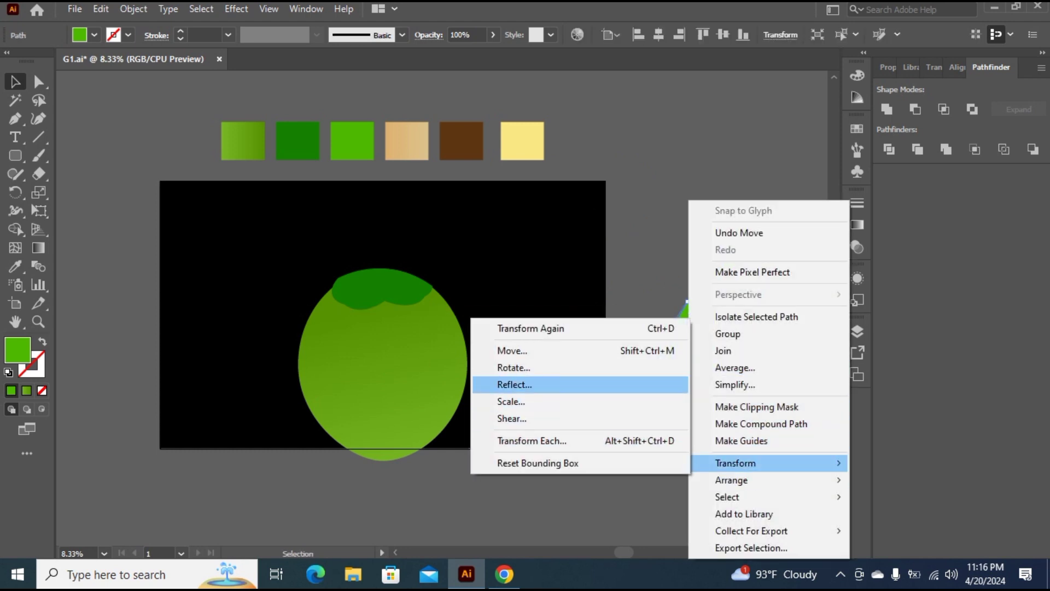
{"action": "left_click", "coordinate": [514, 385]}
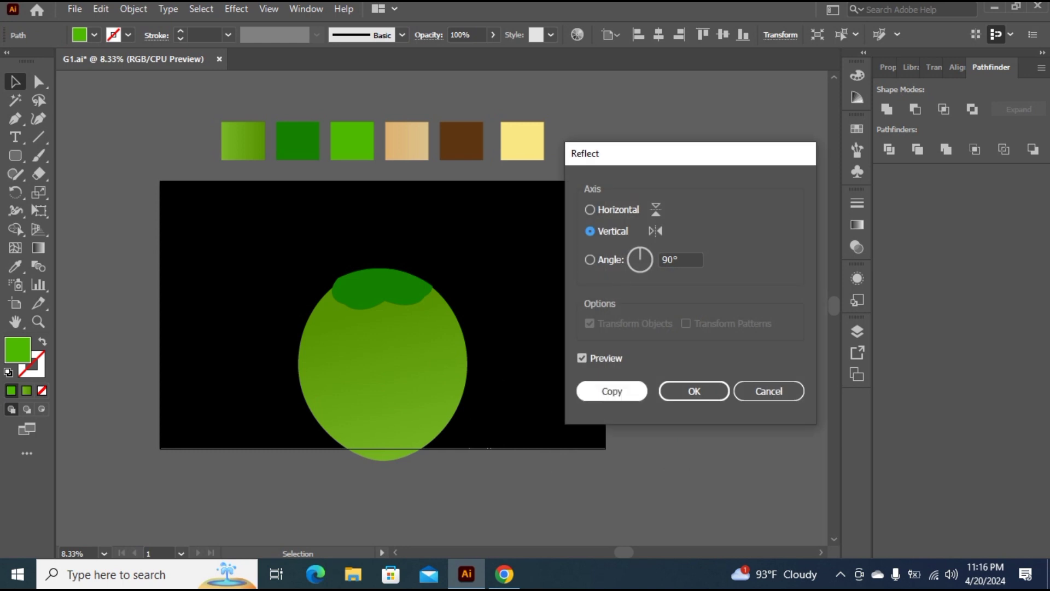
{"action": "left_click", "coordinate": [613, 391]}
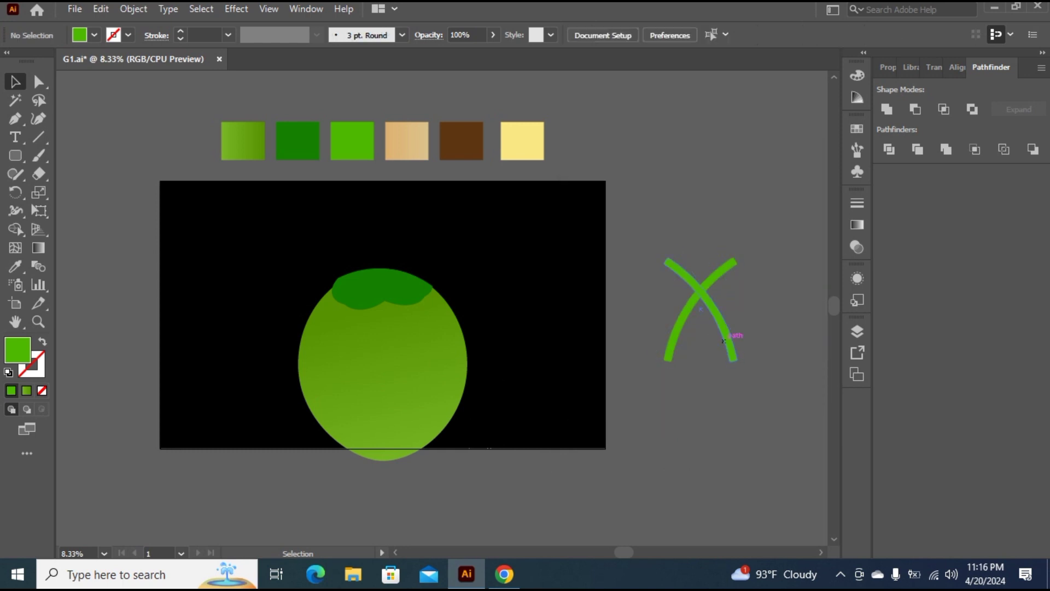
Turn the mirrored stem into a shorter, thinner branch tilted outward, with its lower end meeting the base of the first stem.
{"action": "mouse_move", "coordinate": [724, 340]}
{"action": "left_mouse_down"}
{"action": "mouse_move", "coordinate": [697, 336]}
{"action": "mouse_move", "coordinate": [695, 402]}
{"action": "mouse_move", "coordinate": [687, 337]}
{"action": "left_mouse_up"}
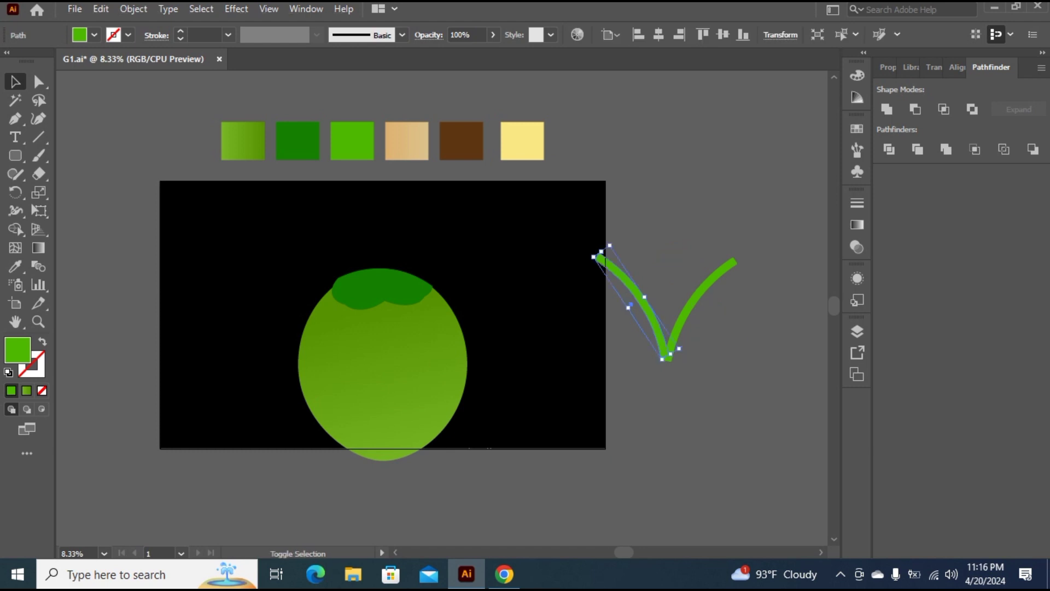
{"action": "mouse_move", "coordinate": [595, 255]}
{"action": "left_mouse_down"}
{"action": "mouse_move", "coordinate": [622, 263]}
{"action": "mouse_move", "coordinate": [616, 244]}
{"action": "mouse_move", "coordinate": [608, 271]}
{"action": "left_mouse_up"}
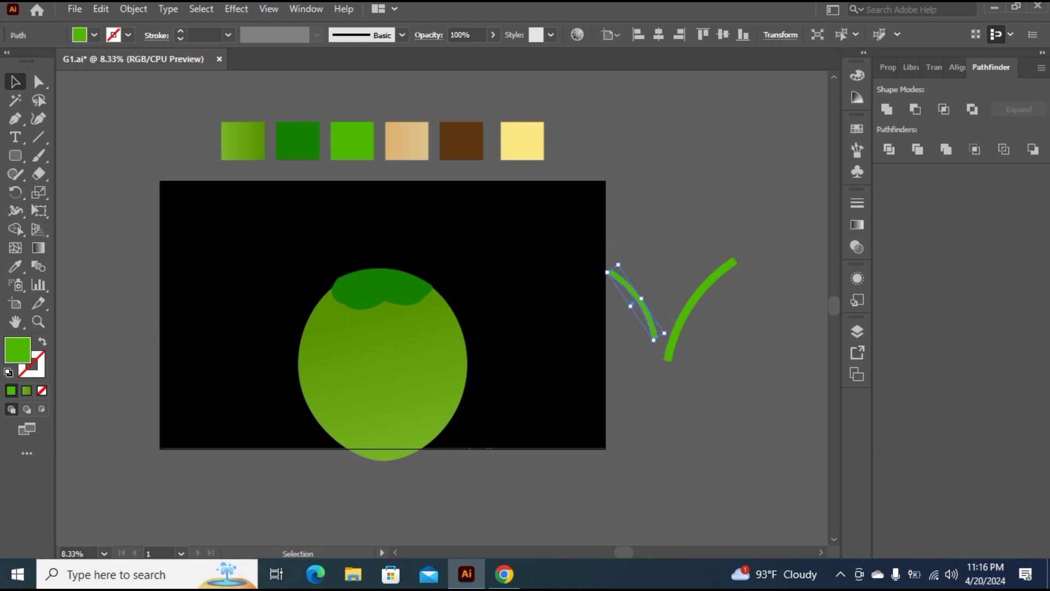
{"action": "left_click", "coordinate": [659, 322]}
{"action": "left_click_drag", "start_coordinate": [657, 323], "coordinate": [670, 342]}
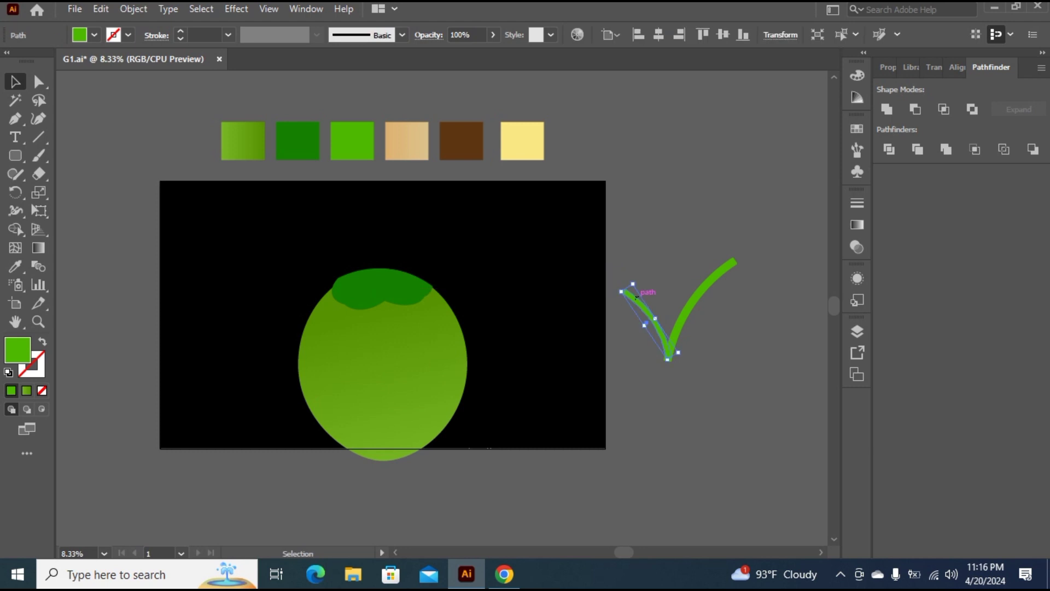
{"action": "left_click_drag", "start_coordinate": [636, 296], "coordinate": [668, 332]}
{"action": "left_click", "coordinate": [672, 306]}
{"action": "left_click", "coordinate": [699, 352]}
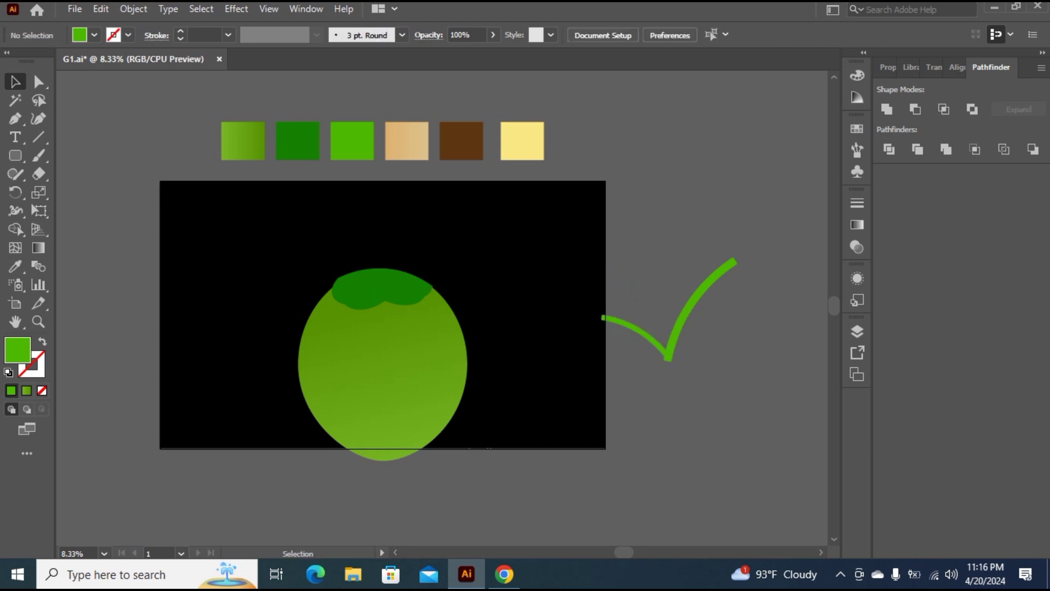
{"action": "left_click", "coordinate": [622, 320]}
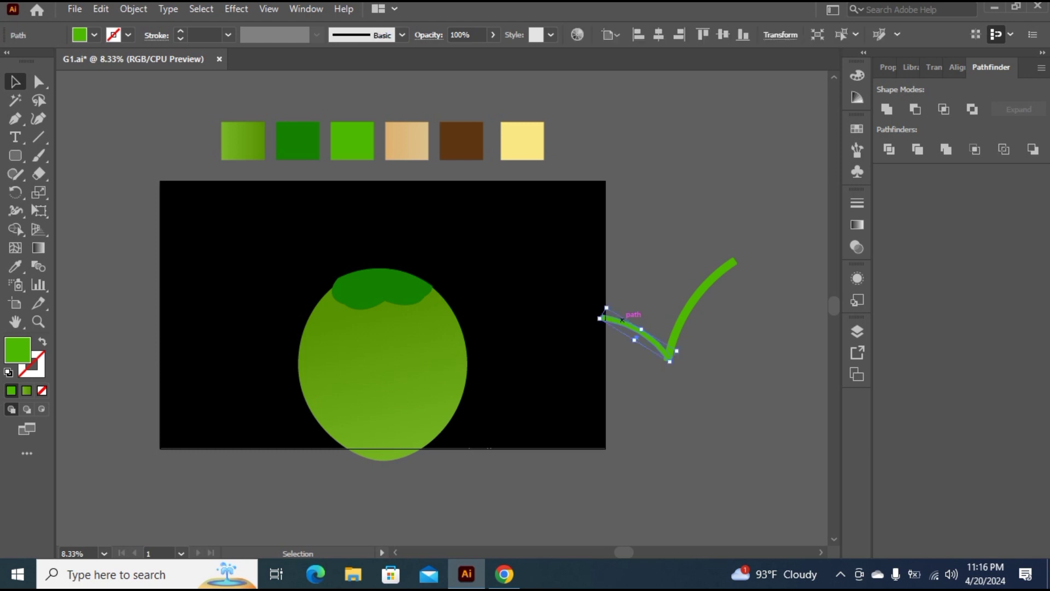
{"action": "key", "text": "ctrl+shift+a"}
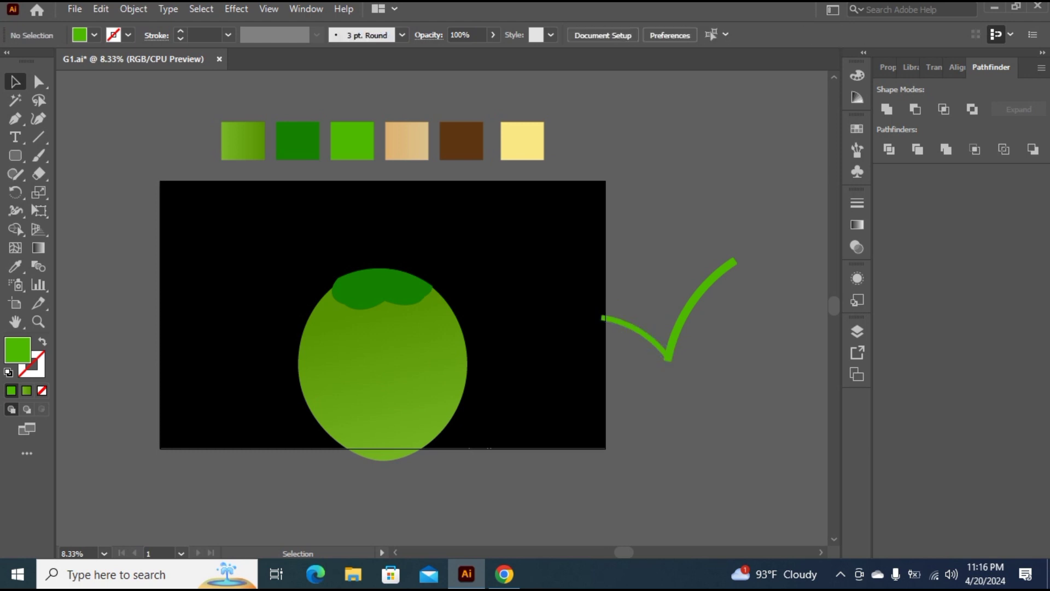
Group the two stems, scale the group down slightly, and place its base on the middle of the dark green cap.
{"action": "left_click_drag", "start_coordinate": [540, 228], "coordinate": [770, 422]}
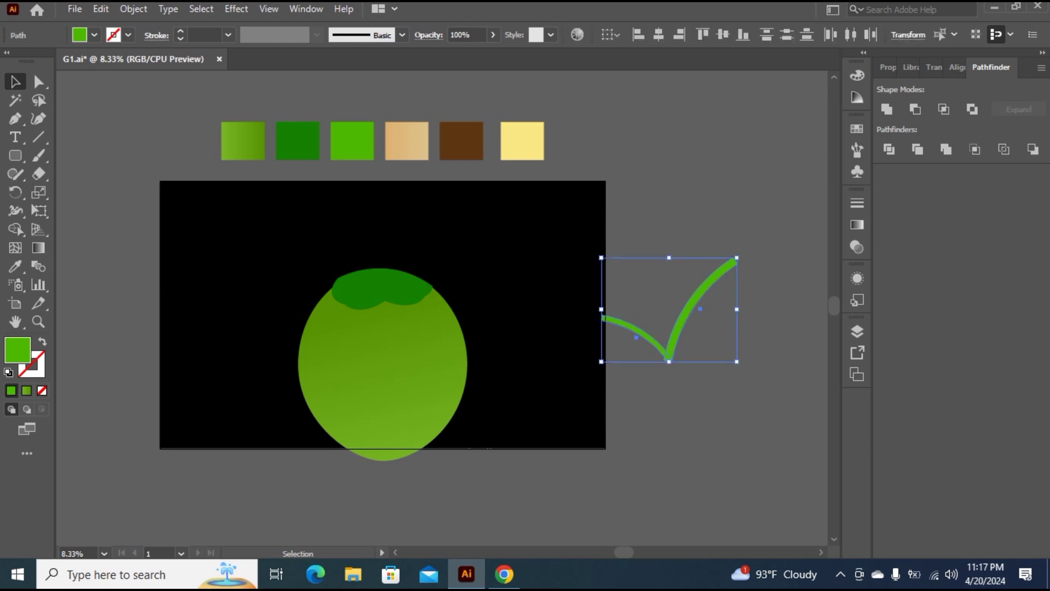
{"action": "key", "text": "a"}
{"action": "key", "text": "v"}
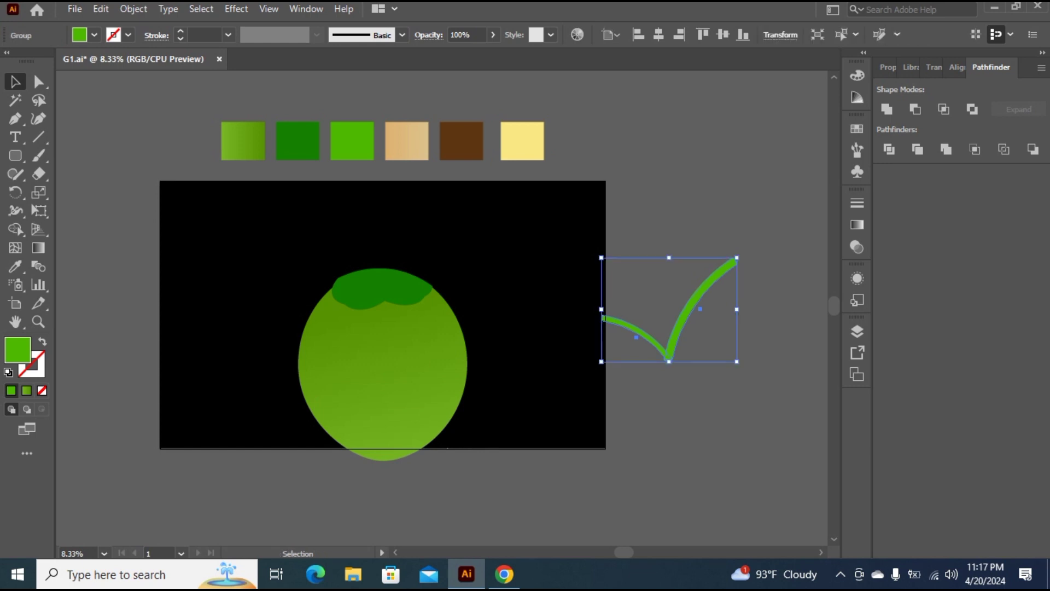
{"action": "left_click_drag", "start_coordinate": [737, 258], "coordinate": [722, 269]}
{"action": "left_click_drag", "start_coordinate": [669, 348], "coordinate": [379, 283]}
{"action": "key", "text": "ctrl+shift+a"}
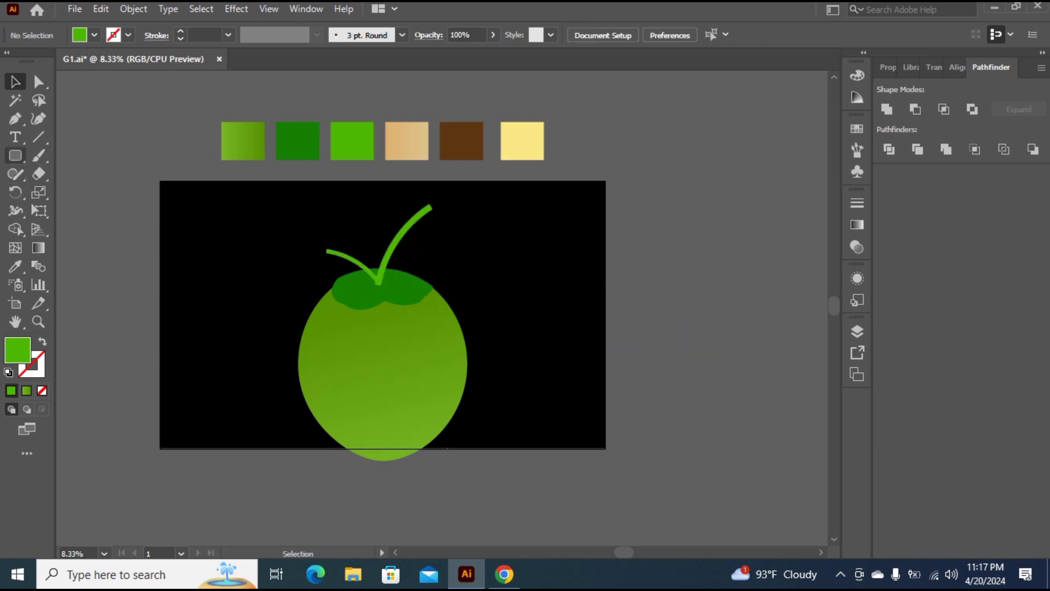
Draw a small flat bright green ellipse over the base of the stems on the cap.
{"action": "left_click", "coordinate": [16, 155]}
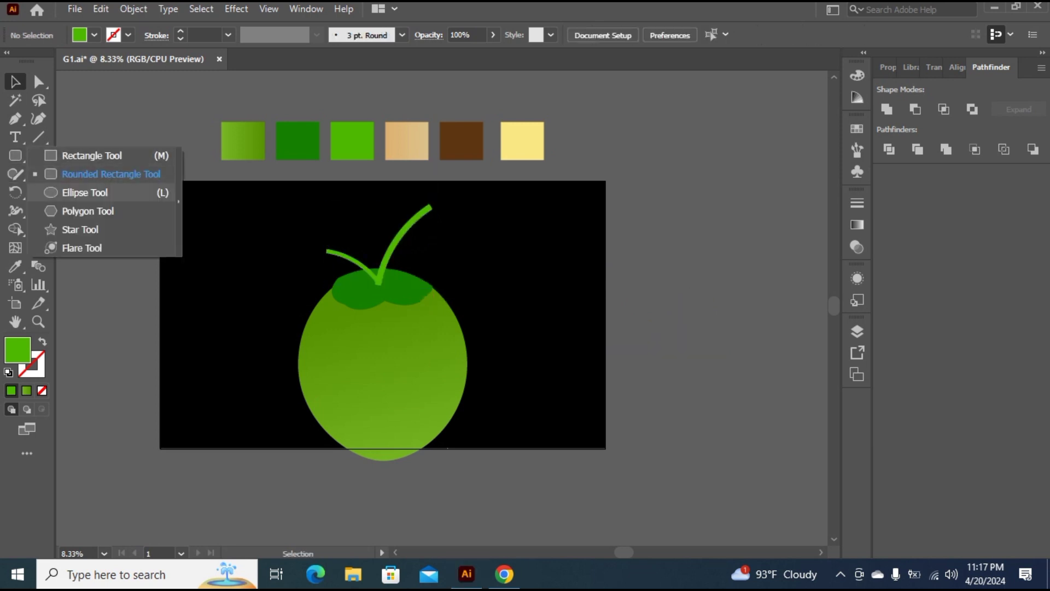
{"action": "left_click", "coordinate": [82, 192]}
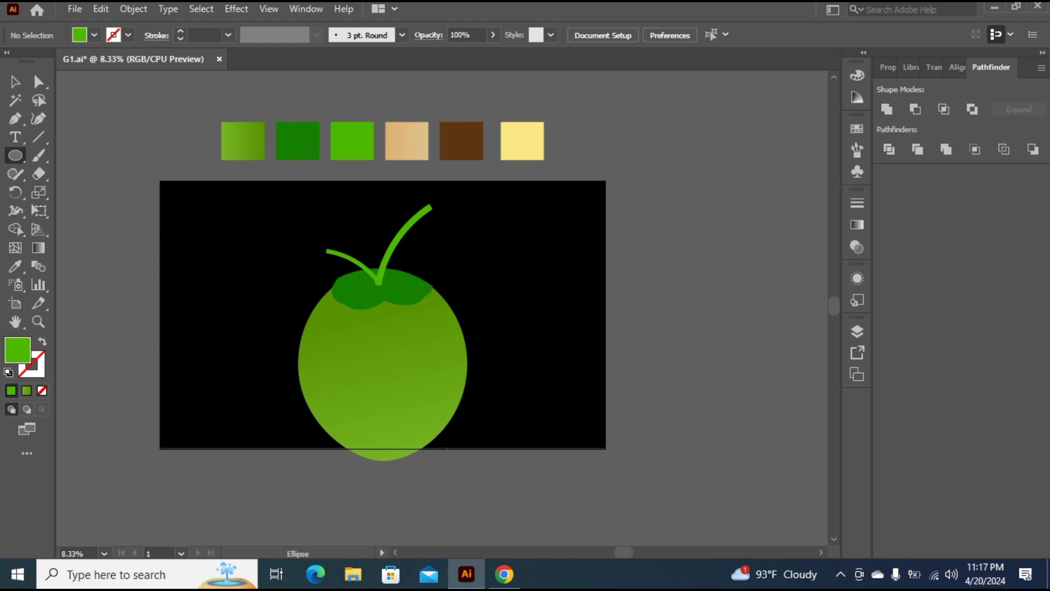
{"action": "left_click_drag", "start_coordinate": [367, 279], "coordinate": [393, 289]}
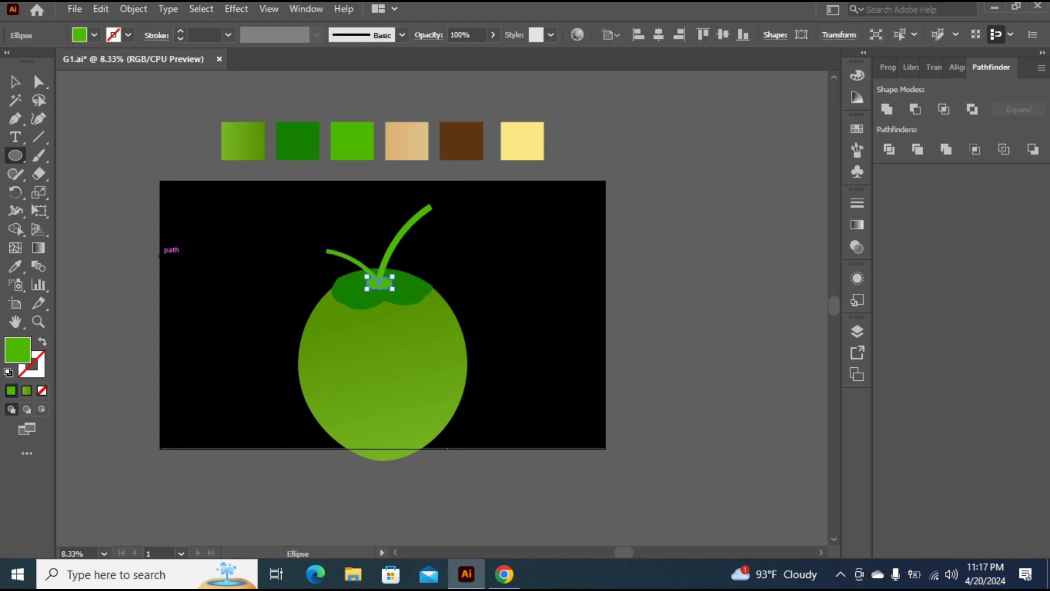
Fill the small ellipse on the cap with the dark green swatch colour and group all parts of the fruit.
{"action": "left_click", "coordinate": [15, 267]}
{"action": "left_click", "coordinate": [298, 140]}
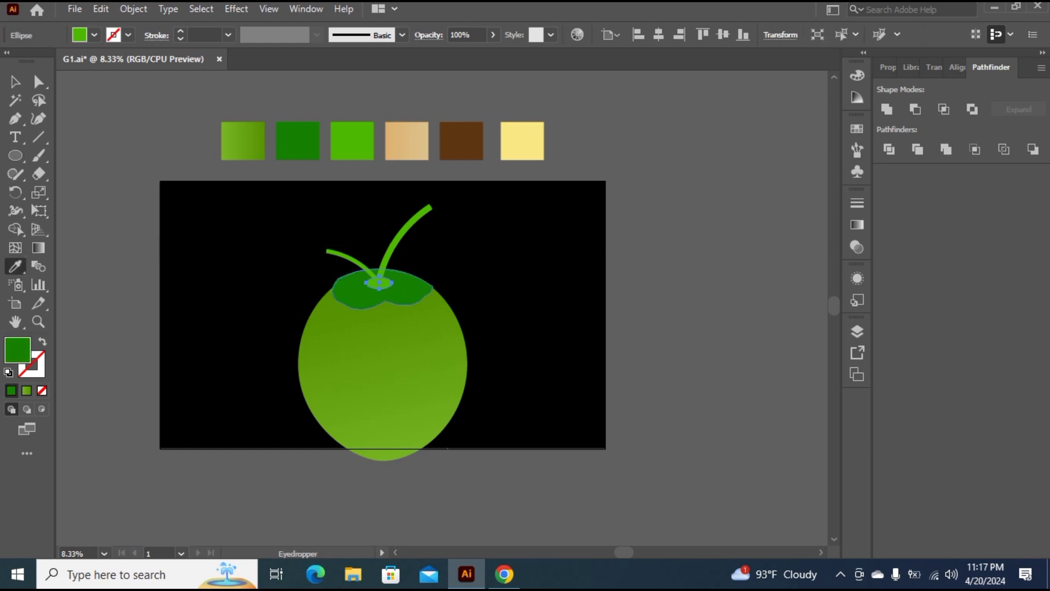
{"action": "key", "text": "v"}
{"action": "left_click_drag", "start_coordinate": [235, 207], "coordinate": [504, 465]}
{"action": "key", "text": "a"}
{"action": "key", "text": "v"}
{"action": "key", "text": "ctrl+g"}
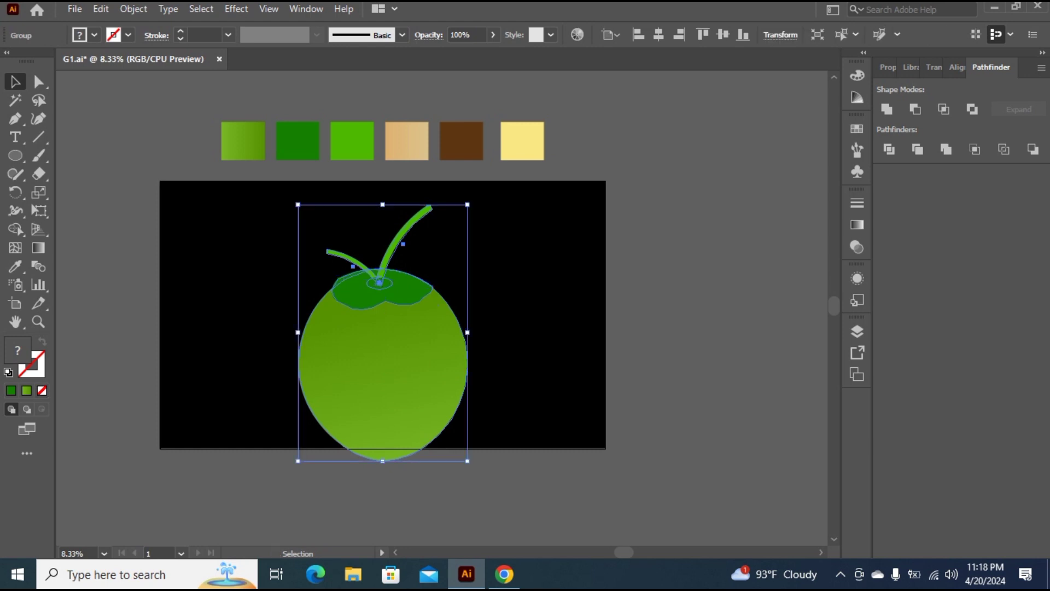
Place a copy of the grouped fruit beside the artboard, on its right, and save the document.
{"action": "left_click_drag", "start_coordinate": [414, 383], "coordinate": [746, 336]}
{"action": "key", "text": "ctrl+shift+a"}
{"action": "key", "text": "ctrl+s"}
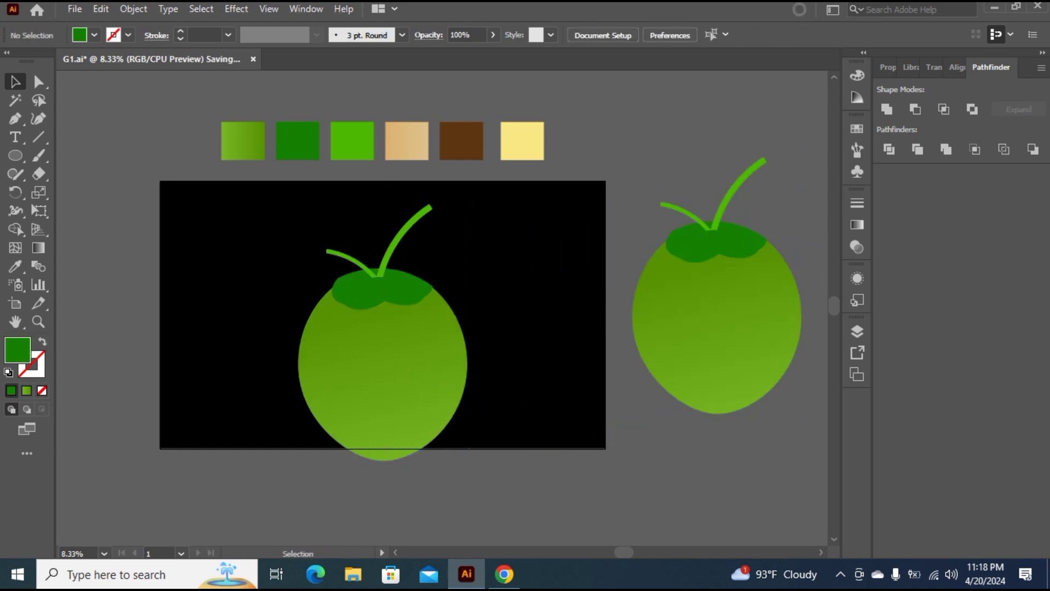
Ungroup the fruit on the artboard and delete its small ellipse, dark green cap and stems, keeping only the gradient body.
{"action": "left_click", "coordinate": [403, 267]}
{"action": "right_click", "coordinate": [404, 268]}
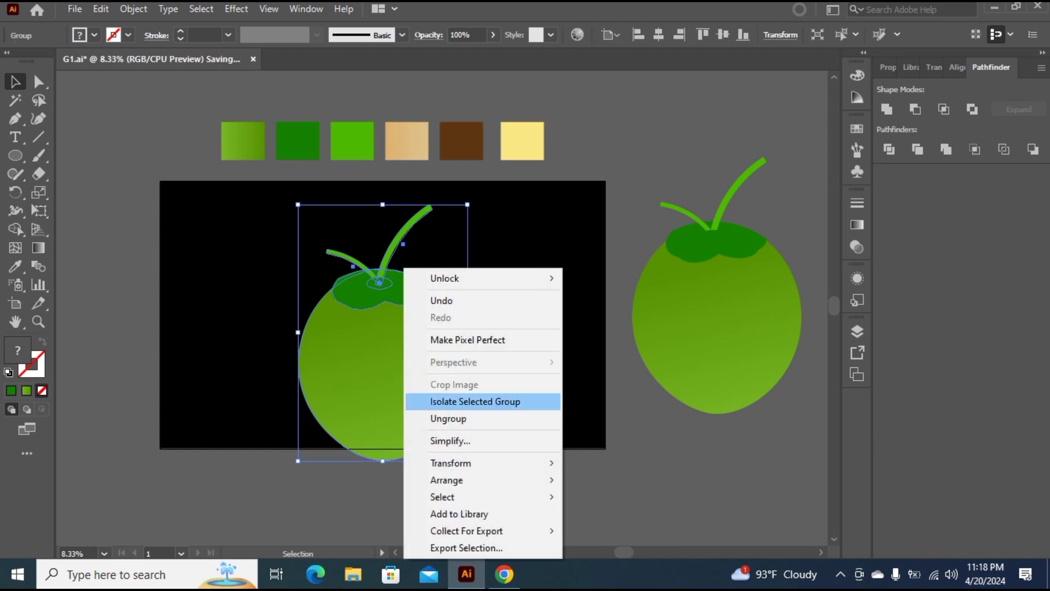
{"action": "left_click", "coordinate": [448, 418]}
{"action": "key", "text": "ctrl+shift+a"}
{"action": "left_click", "coordinate": [379, 282]}
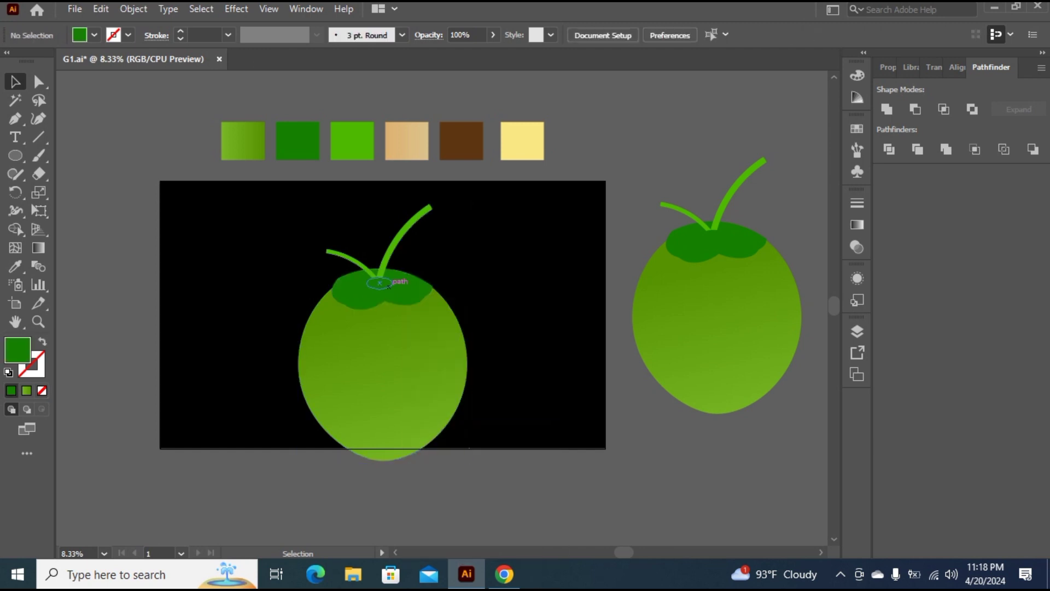
{"action": "key", "text": "Delete"}
{"action": "left_click", "coordinate": [389, 287]}
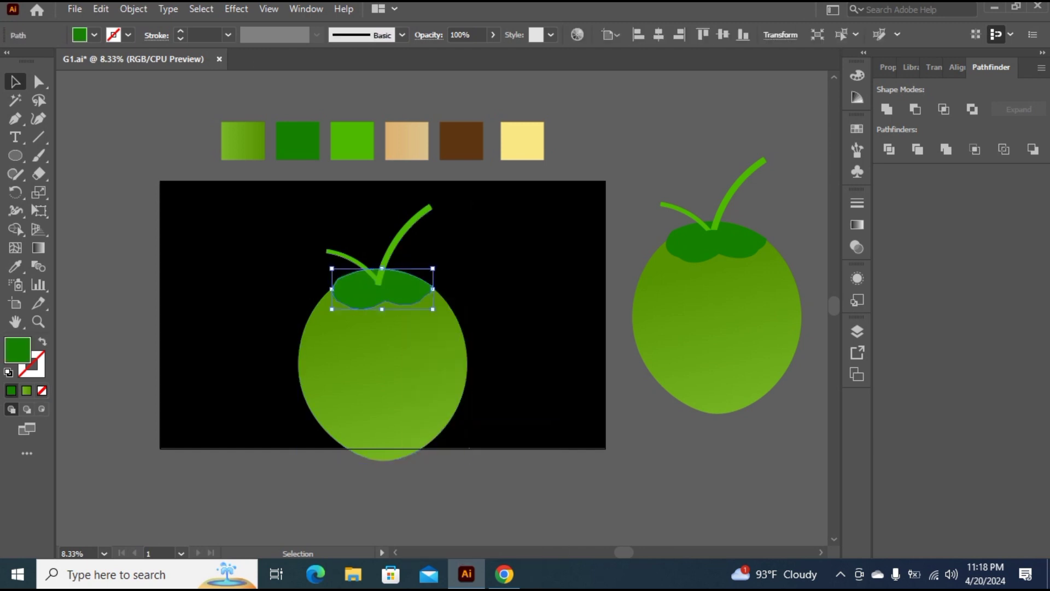
{"action": "key", "text": "Delete"}
{"action": "left_click", "coordinate": [403, 247]}
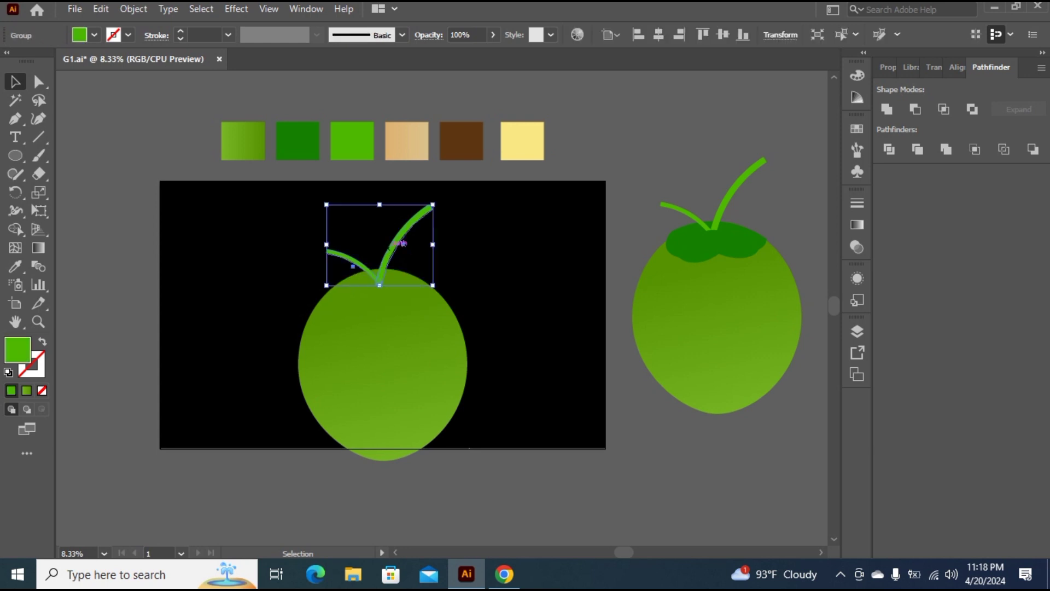
{"action": "key", "text": "Delete"}
Draw a wide flat ellipse across the top of the green body and fill it with the tan gradient swatch.
{"action": "left_click", "coordinate": [15, 155]}
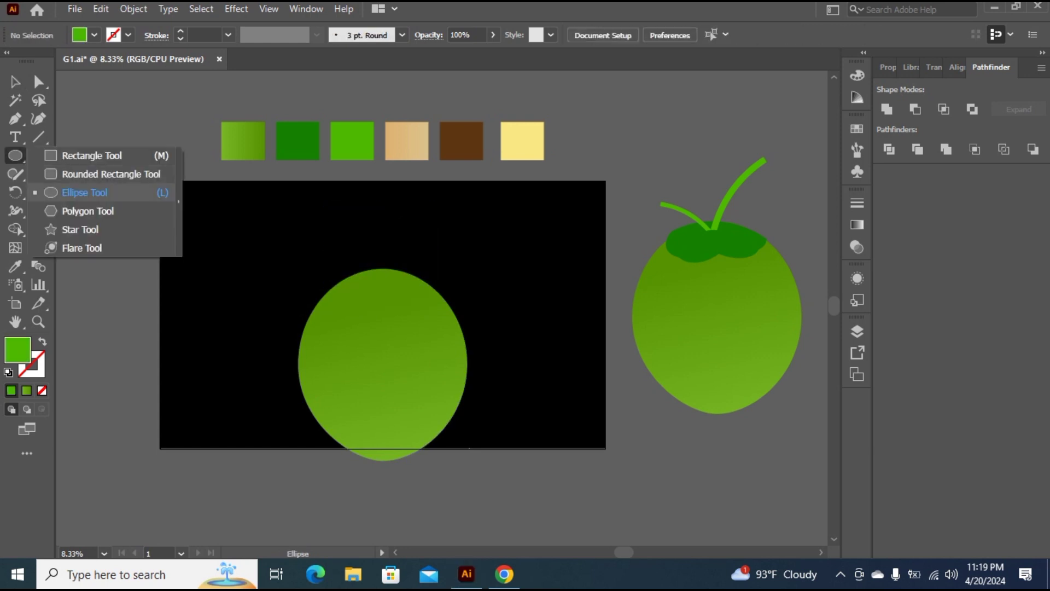
{"action": "left_click", "coordinate": [84, 192]}
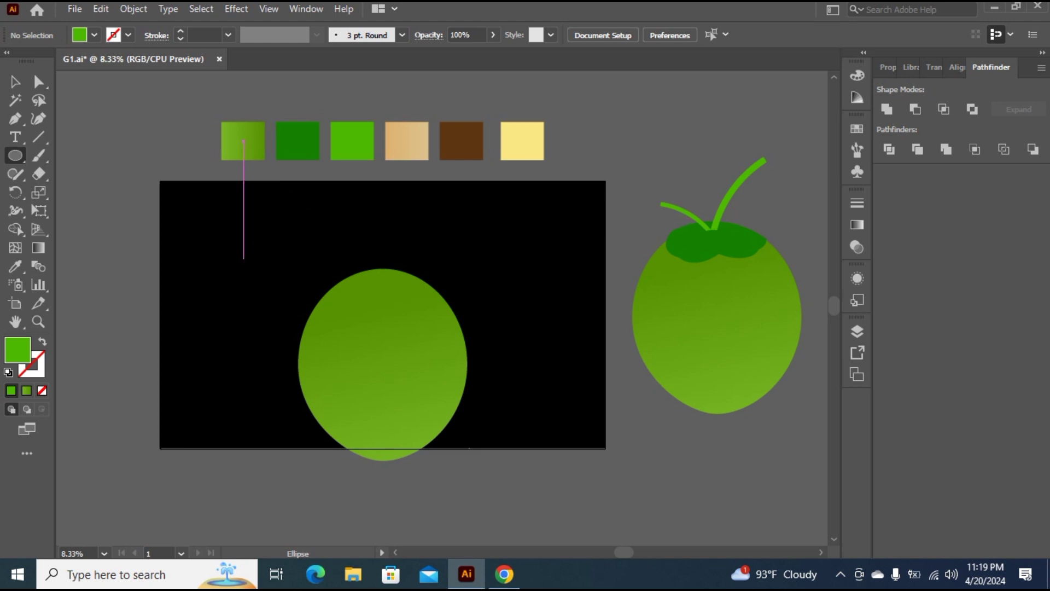
{"action": "left_click_drag", "start_coordinate": [243, 259], "coordinate": [513, 326]}
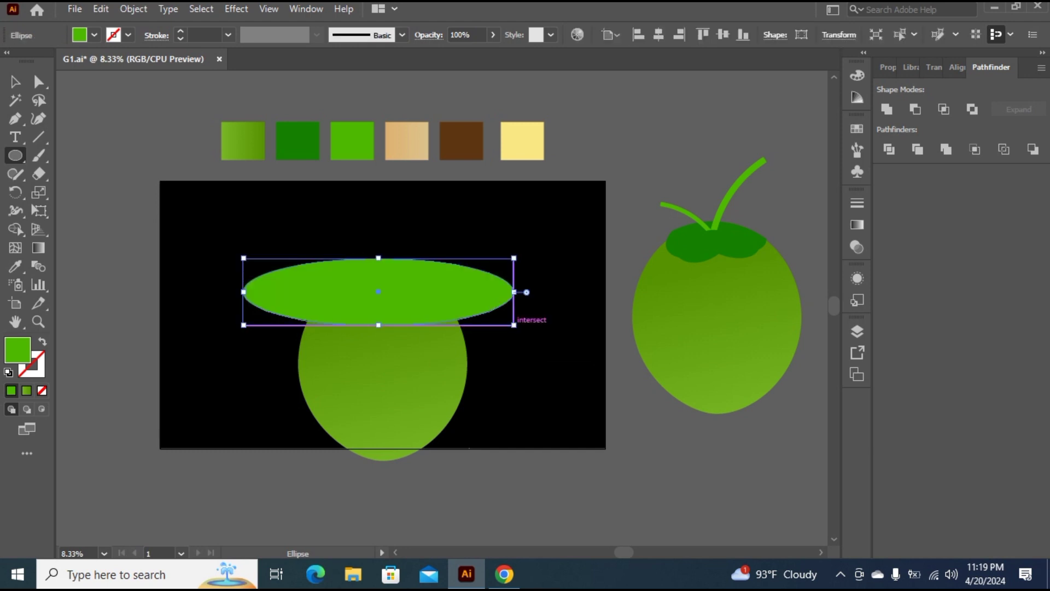
{"action": "left_click", "coordinate": [15, 266]}
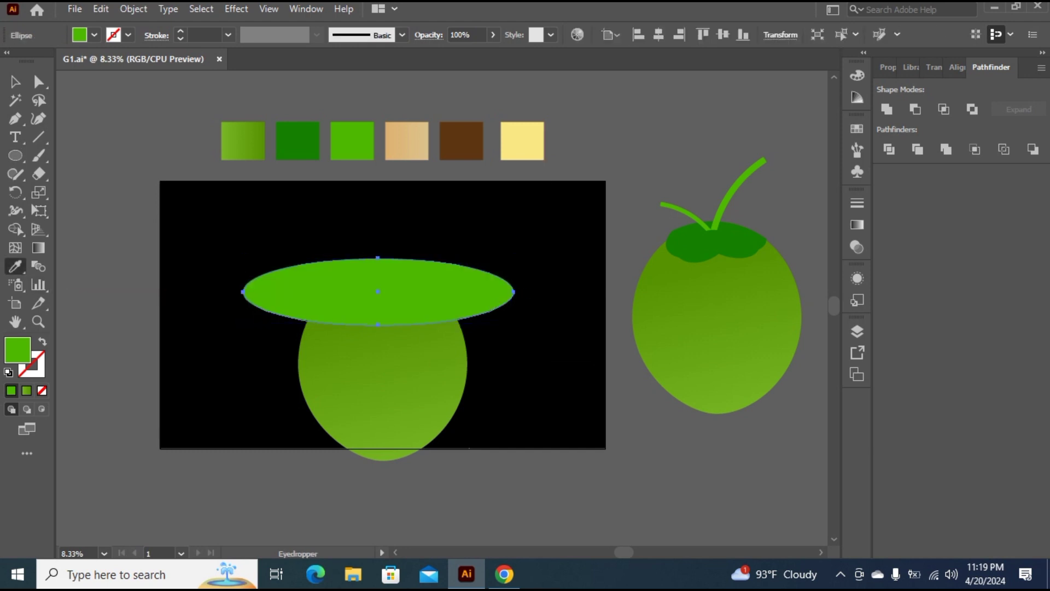
{"action": "left_click", "coordinate": [407, 141]}
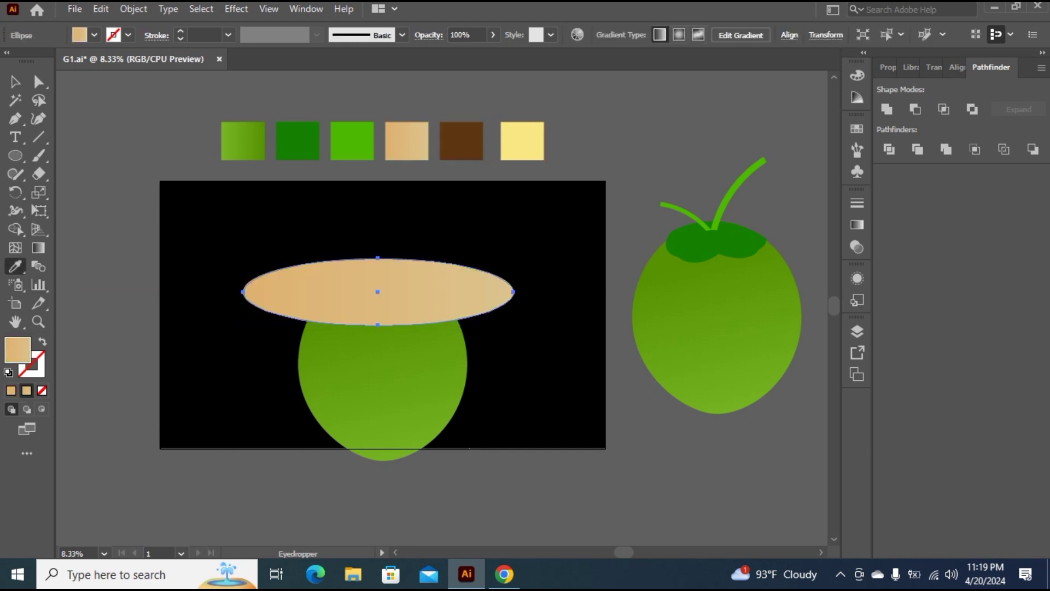
Reshape the tan ellipse's lower edge into a gentle wave with the Curvature tool, lowering both sides and raising the middle.
{"action": "left_click", "coordinate": [15, 81]}
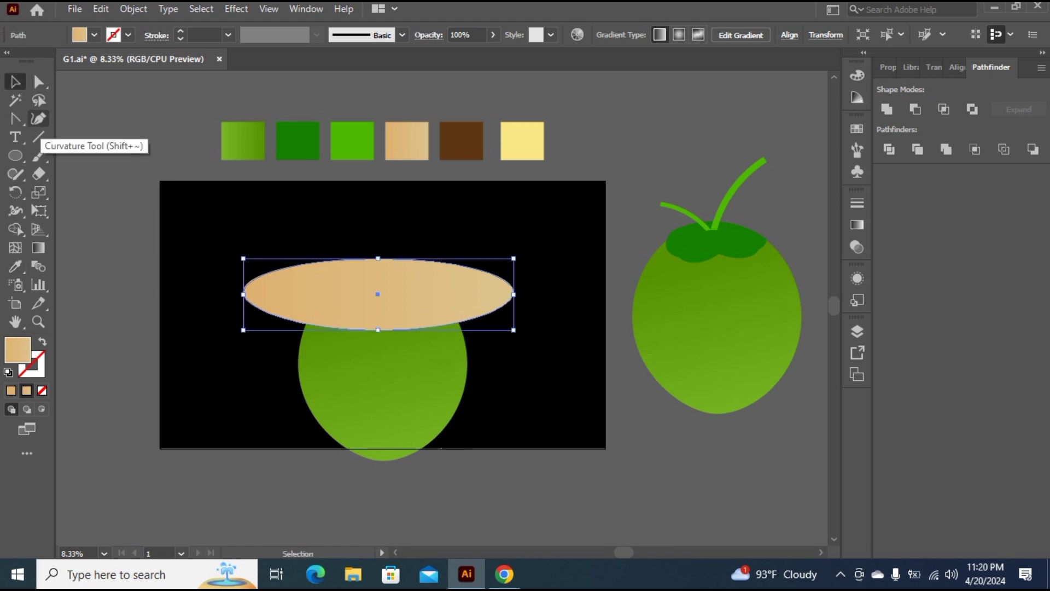
{"action": "left_click", "coordinate": [38, 119]}
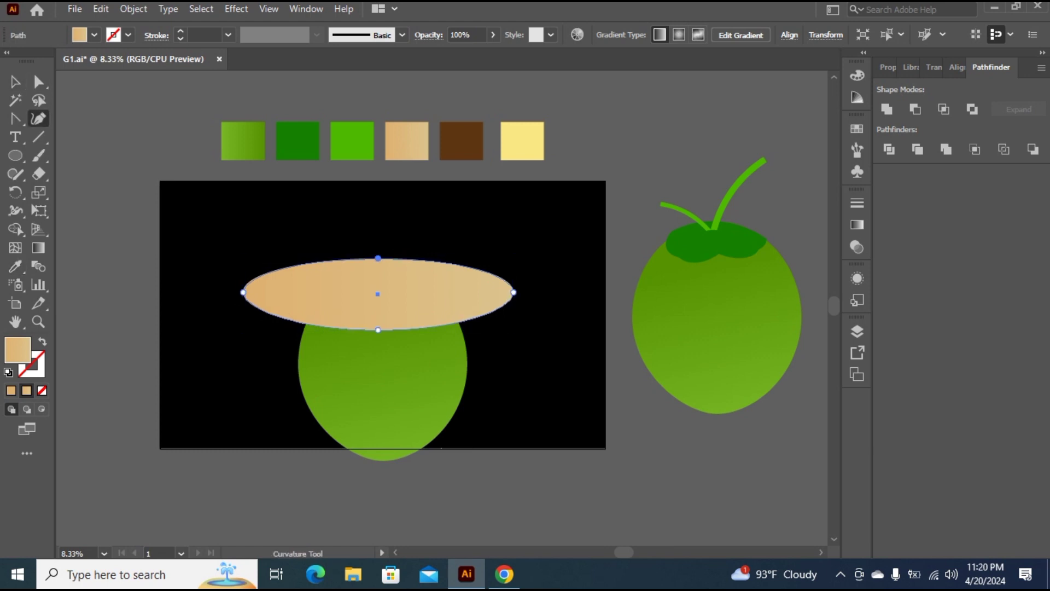
{"action": "left_click_drag", "start_coordinate": [323, 325], "coordinate": [323, 330]}
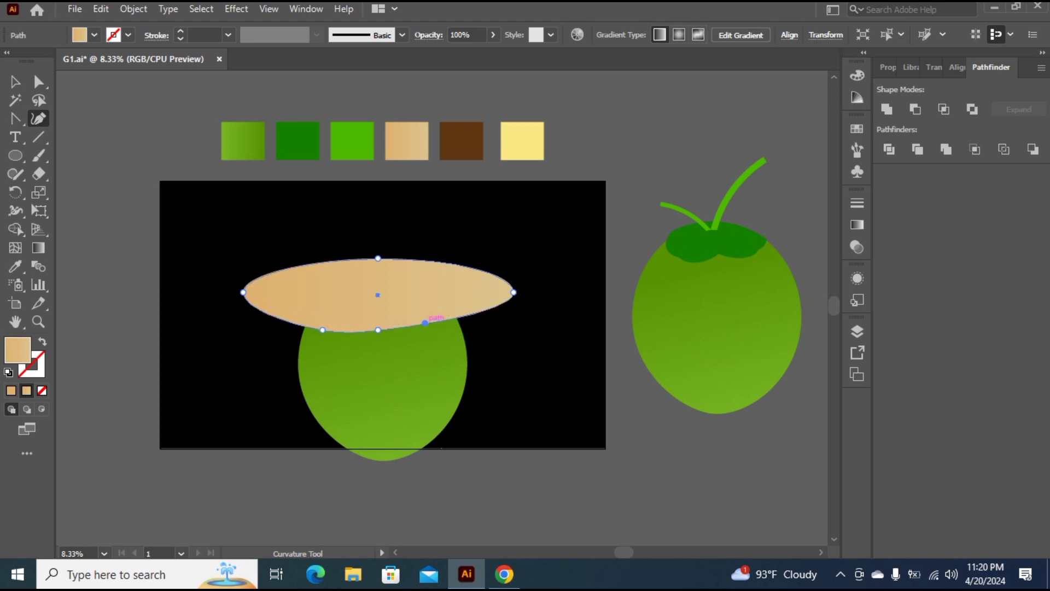
{"action": "left_click_drag", "start_coordinate": [425, 322], "coordinate": [425, 330]}
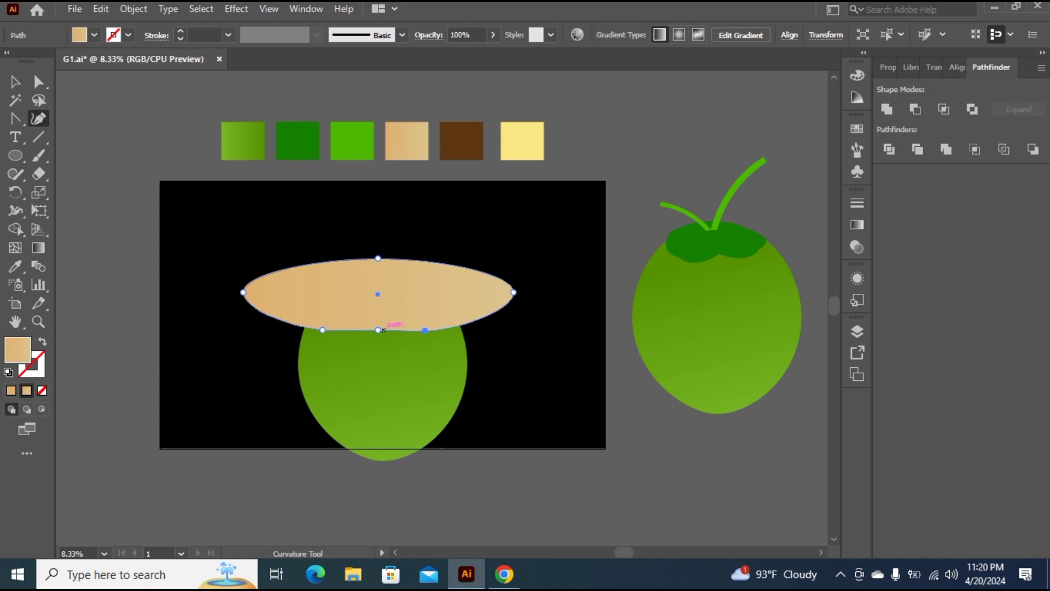
{"action": "left_click_drag", "start_coordinate": [378, 330], "coordinate": [378, 323]}
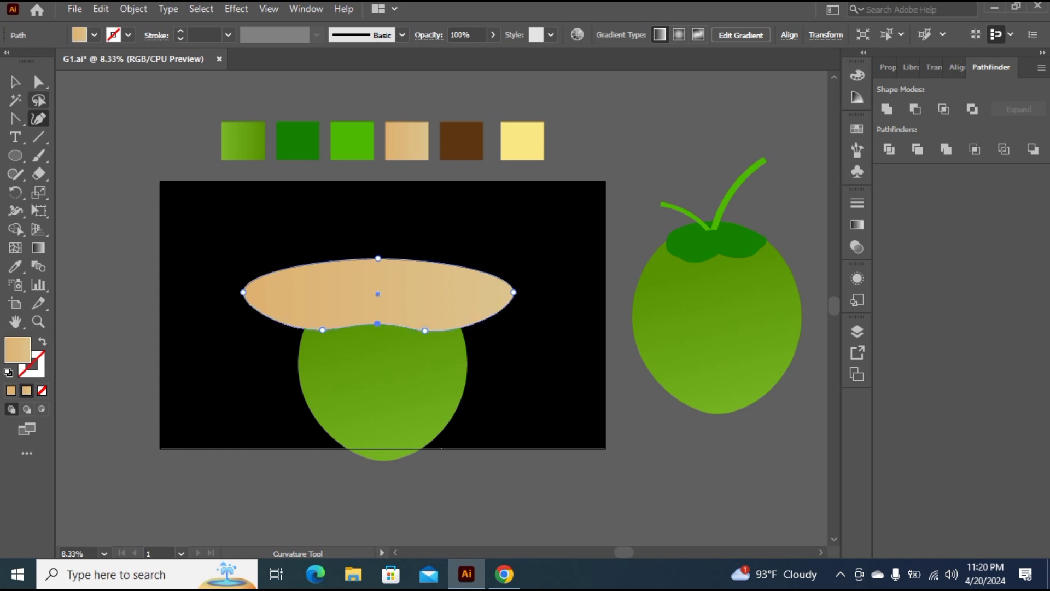
Remove the parts of the tan shape outside the green body with the Shape Builder tool.
{"action": "key", "text": "v"}
{"action": "left_click", "coordinate": [158, 200]}
{"action": "mouse_move", "coordinate": [157, 200]}
{"action": "left_mouse_down"}
{"action": "mouse_move", "coordinate": [344, 282]}
{"action": "mouse_move", "coordinate": [536, 454]}
{"action": "left_mouse_up"}
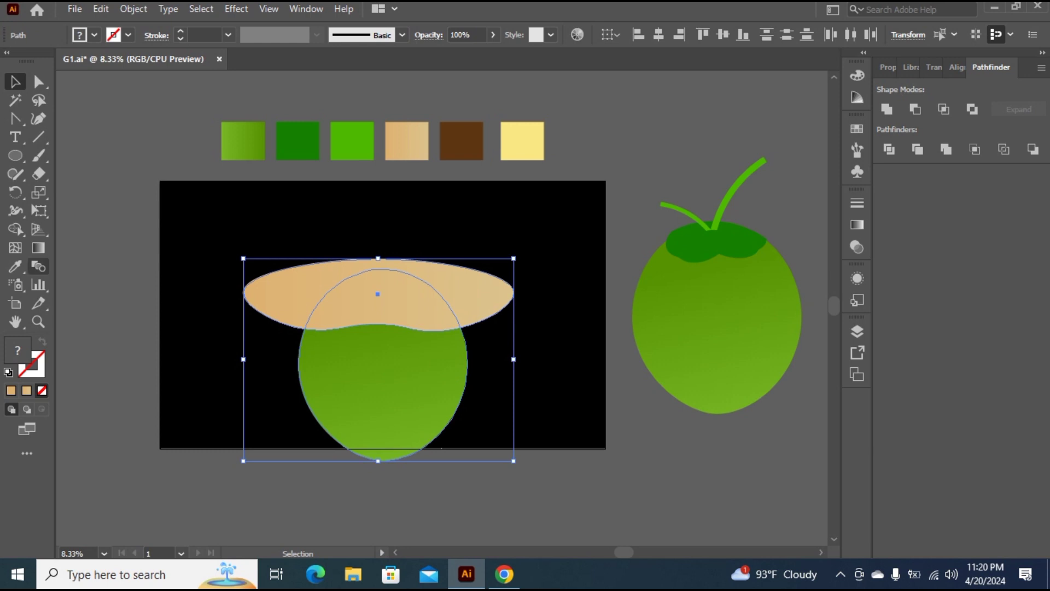
{"action": "key", "text": "shift+m"}
{"action": "left_click", "coordinate": [16, 229]}
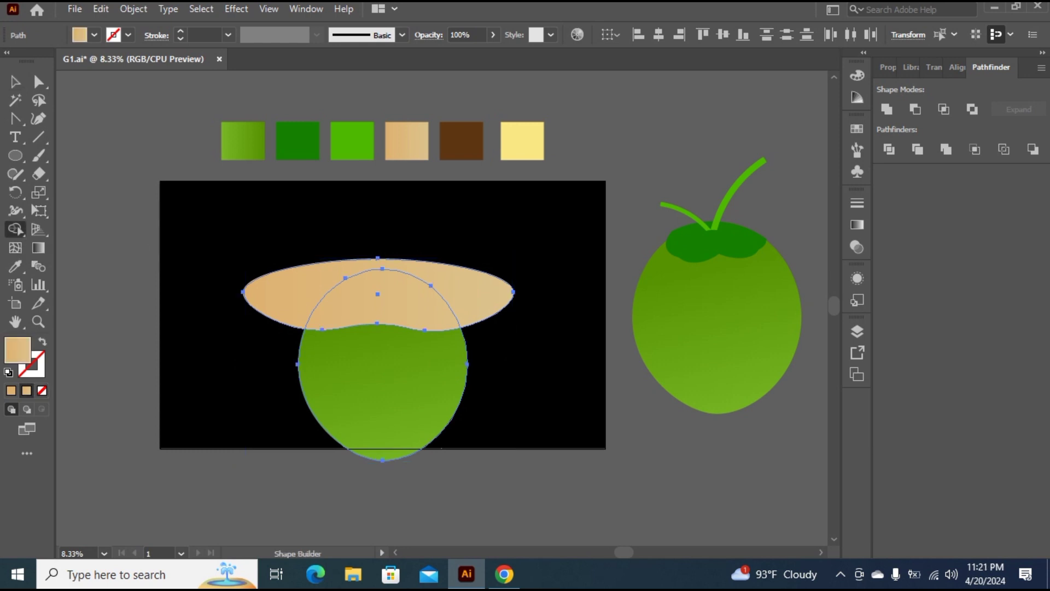
{"action": "left_click", "coordinate": [279, 296], "text": "alt"}
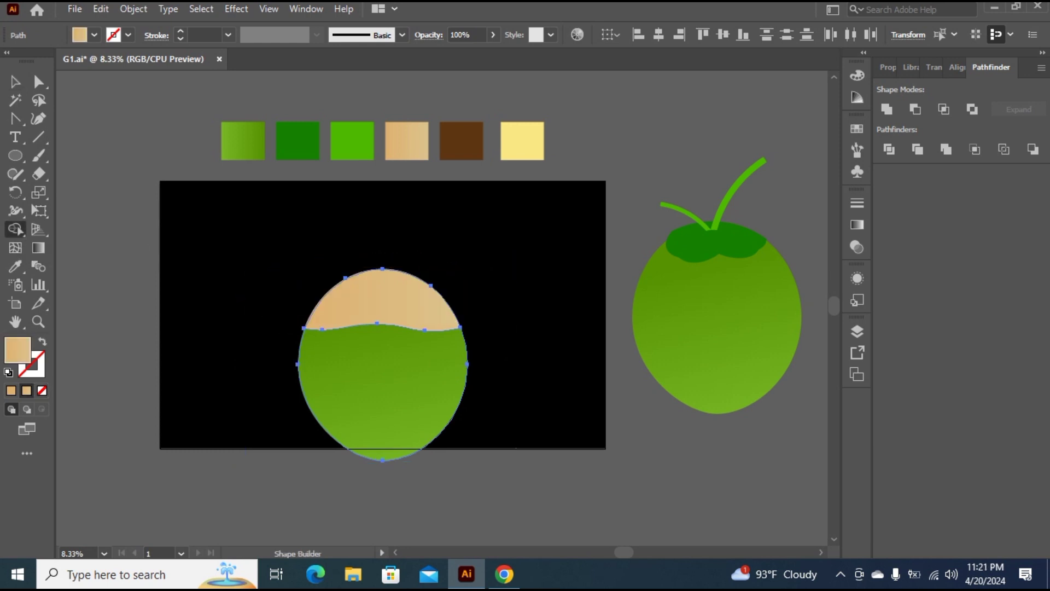
{"action": "key", "text": "ctrl+shift+a"}
Draw a second wide ellipse over the upper half of the body and extend its top edge slightly upward.
{"action": "left_click", "coordinate": [16, 156]}
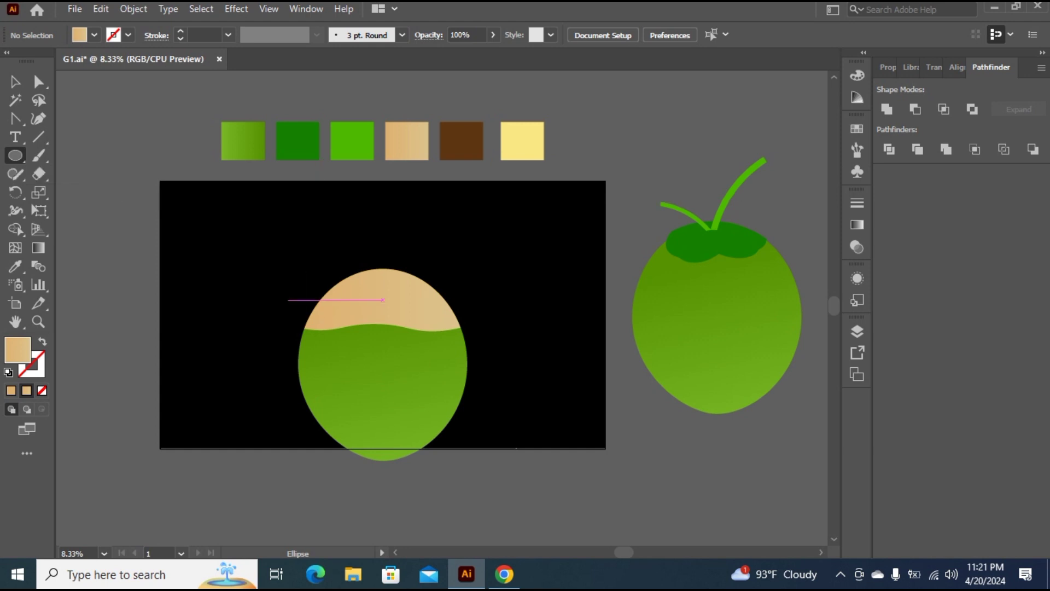
{"action": "left_click_drag", "start_coordinate": [281, 296], "coordinate": [494, 392]}
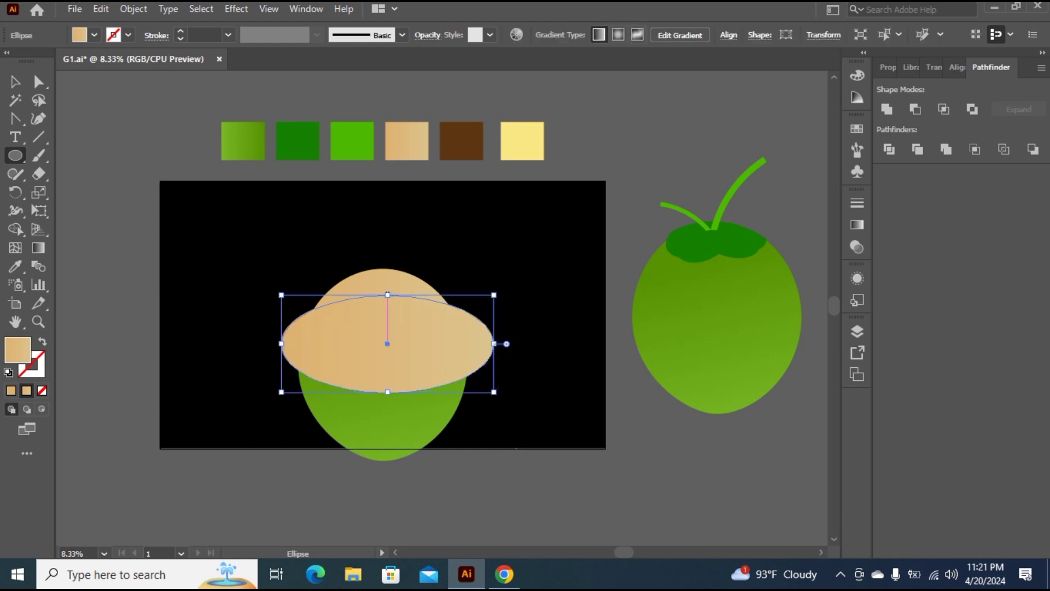
{"action": "left_click_drag", "start_coordinate": [386, 294], "coordinate": [387, 287]}
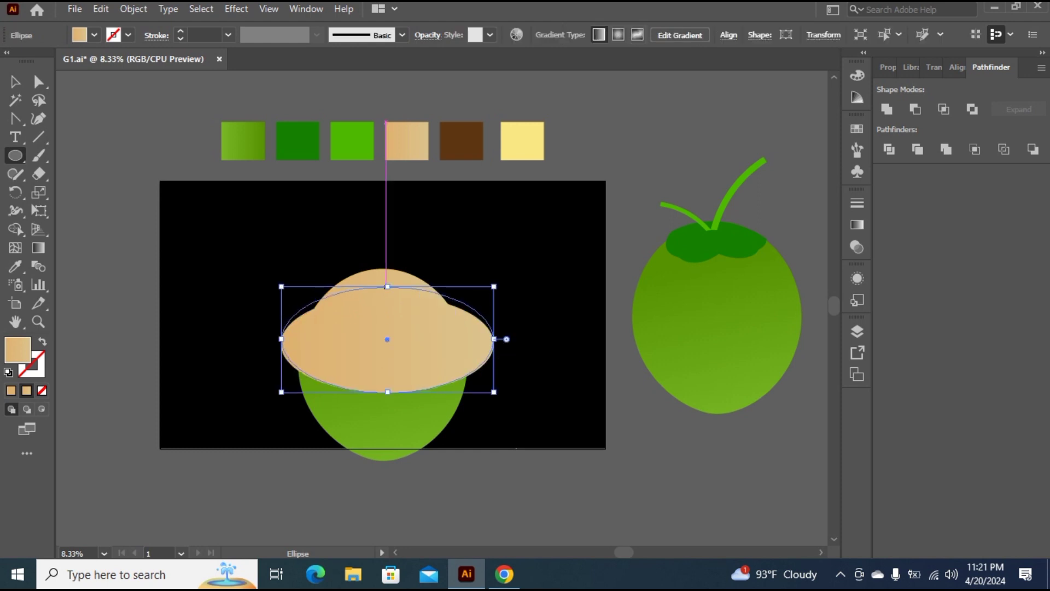
Cut away the domed tip of the tan area above the ellipse with the Shape Builder tool.
{"action": "left_click", "coordinate": [15, 81]}
{"action": "left_click", "coordinate": [253, 241]}
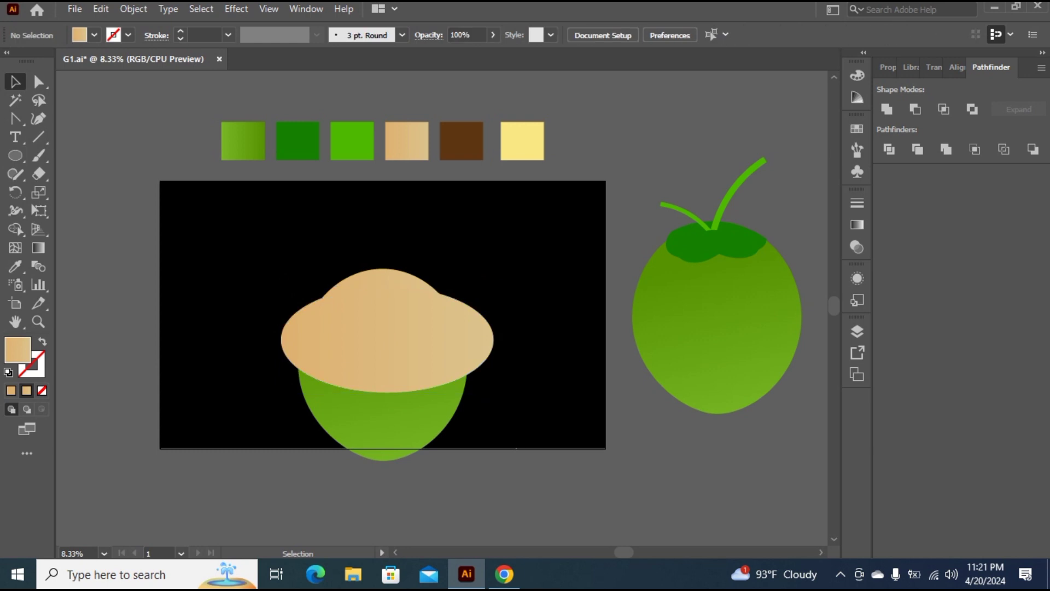
{"action": "left_click_drag", "start_coordinate": [254, 240], "coordinate": [480, 413]}
{"action": "left_click", "coordinate": [16, 229]}
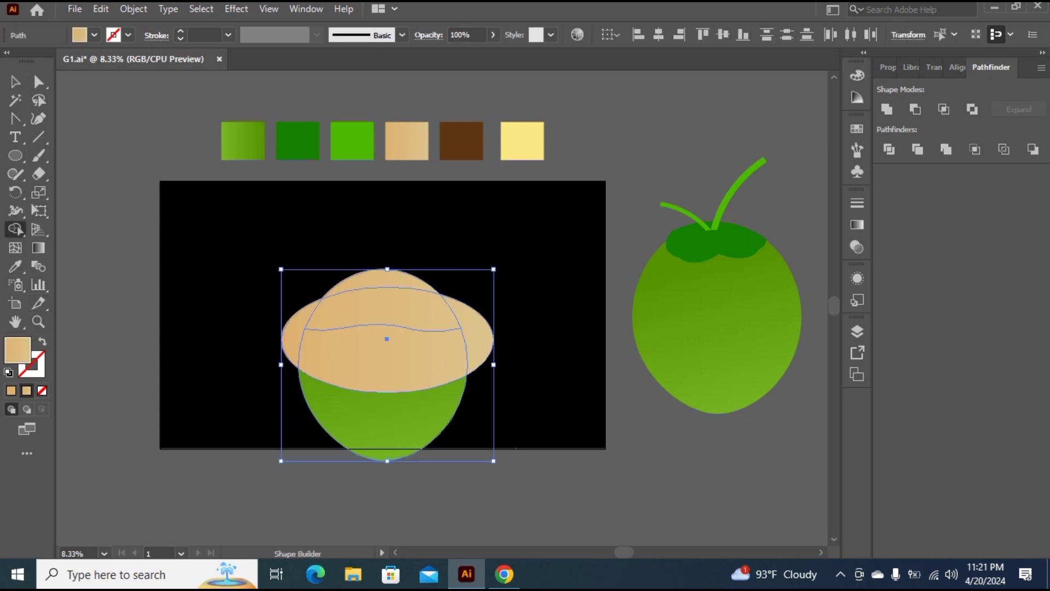
{"action": "left_click", "coordinate": [397, 272], "text": "alt"}
Delete the wide cutting ellipse from the fruit, keeping the trimmed tan top.
{"action": "left_click", "coordinate": [15, 82]}
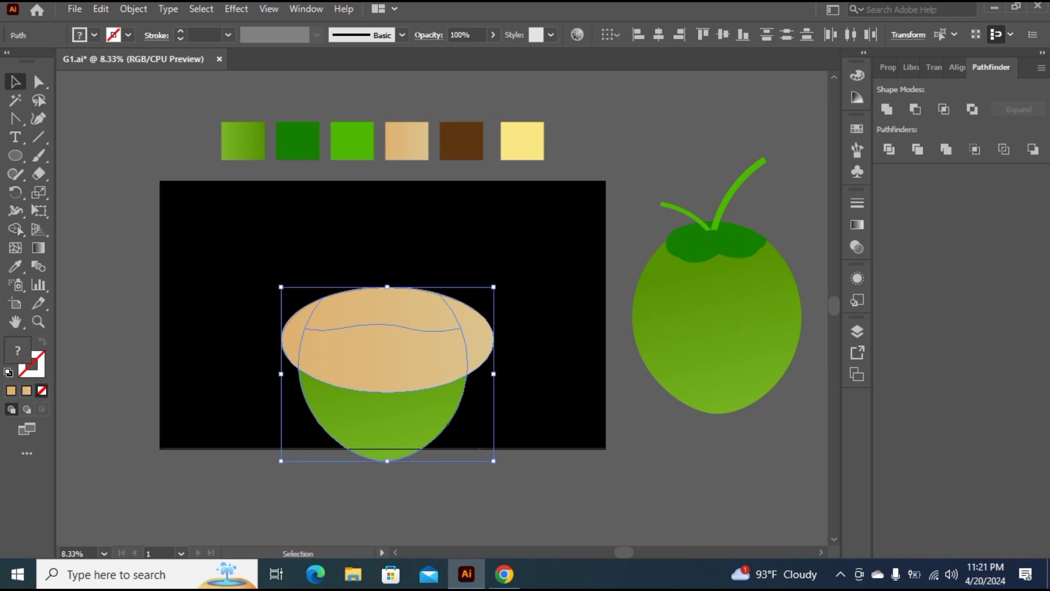
{"action": "left_click", "coordinate": [117, 164]}
{"action": "left_click", "coordinate": [387, 340]}
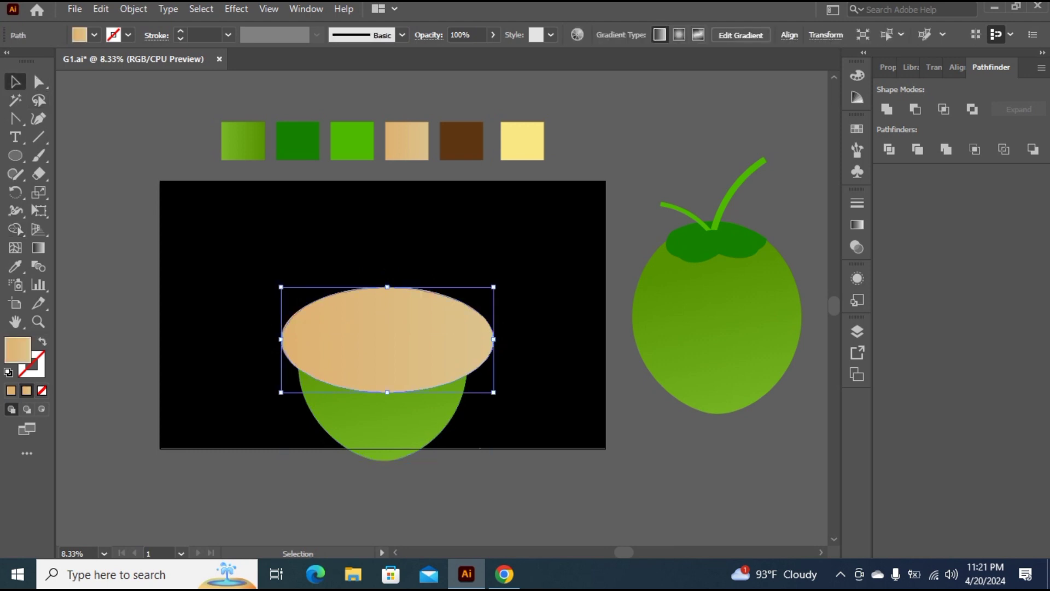
{"action": "key", "text": "Delete"}
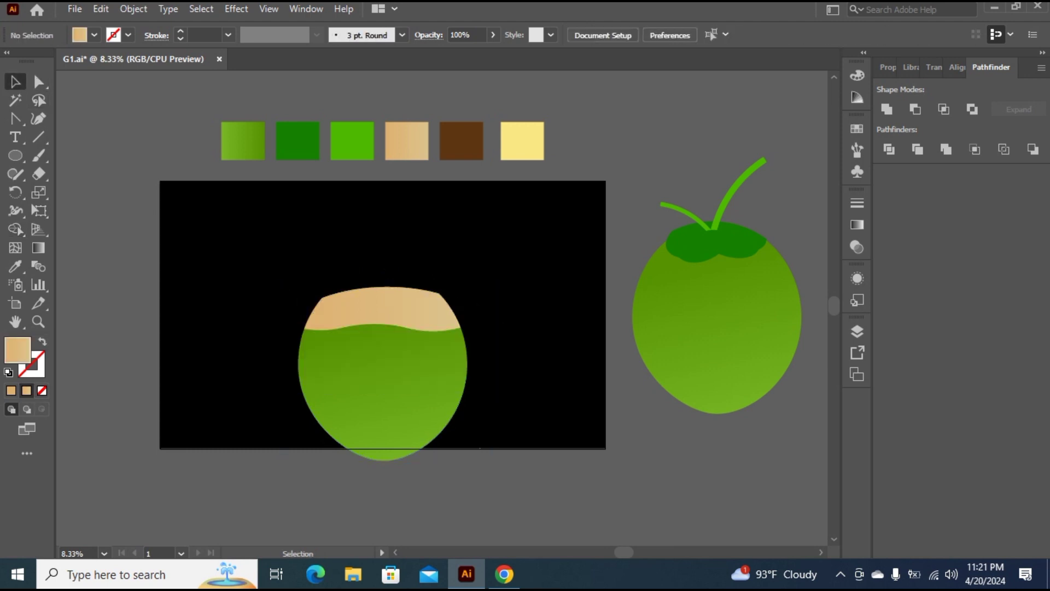
Draw a small flat ellipse centred just below the tan area's top edge and fill it with the brown swatch colour.
{"action": "key", "text": "l"}
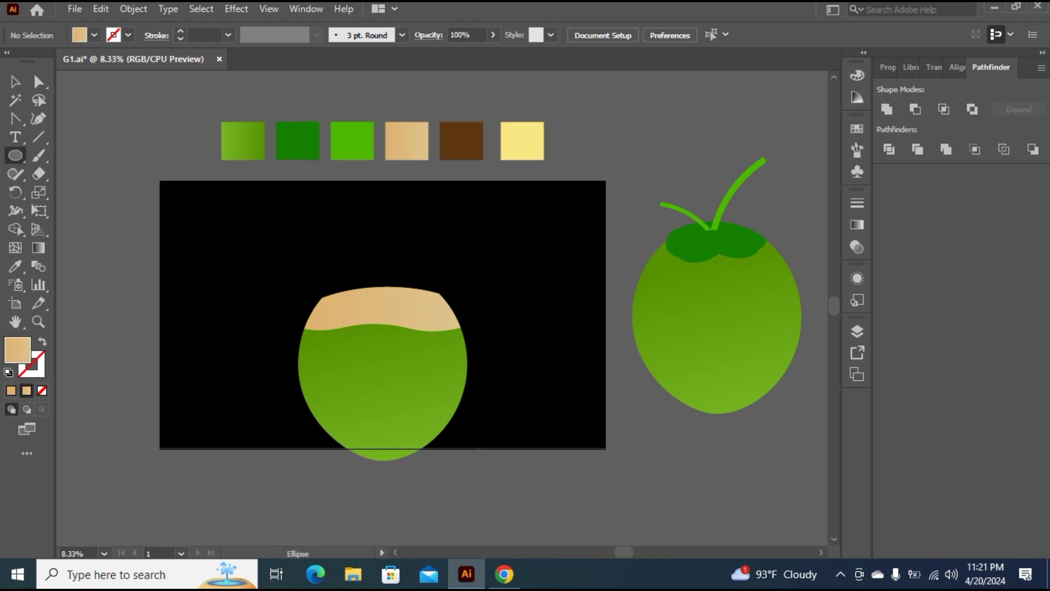
{"action": "left_click_drag", "start_coordinate": [367, 288], "coordinate": [399, 302]}
{"action": "key", "text": "ctrl+plus"}
{"action": "key", "text": "ctrl+plus"}
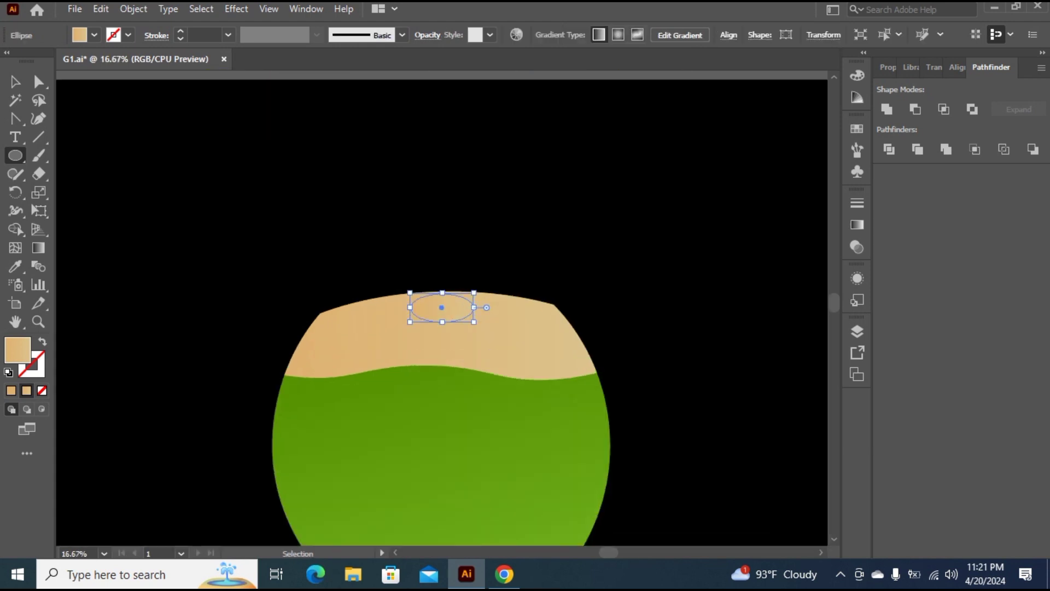
{"action": "scroll", "coordinate": [442, 306], "scroll_direction": "up", "scroll_amount": 2}
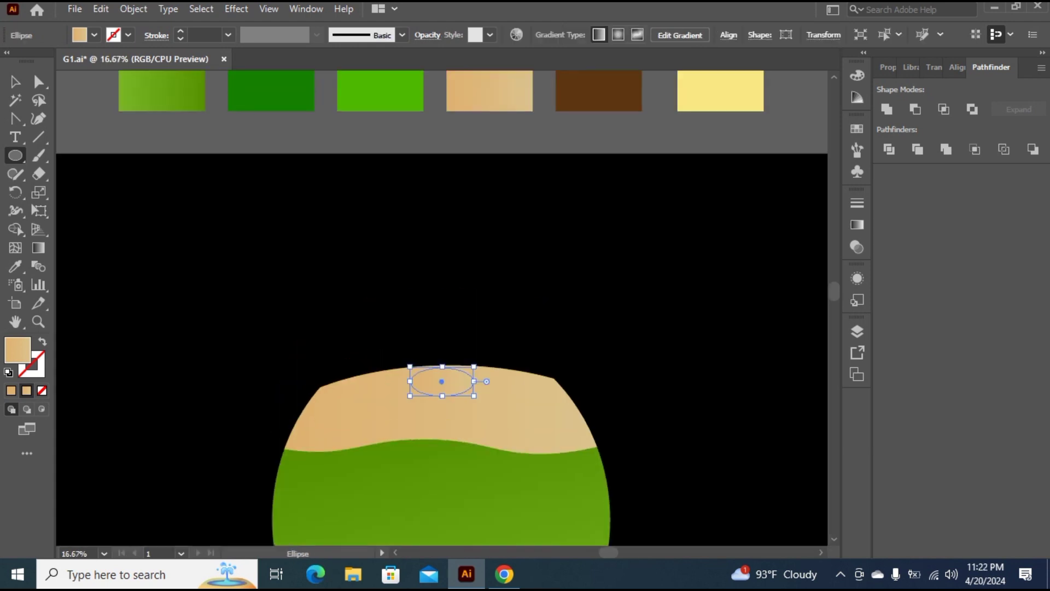
{"action": "scroll", "coordinate": [442, 309], "scroll_direction": "up", "scroll_amount": 2}
{"action": "key", "text": "i"}
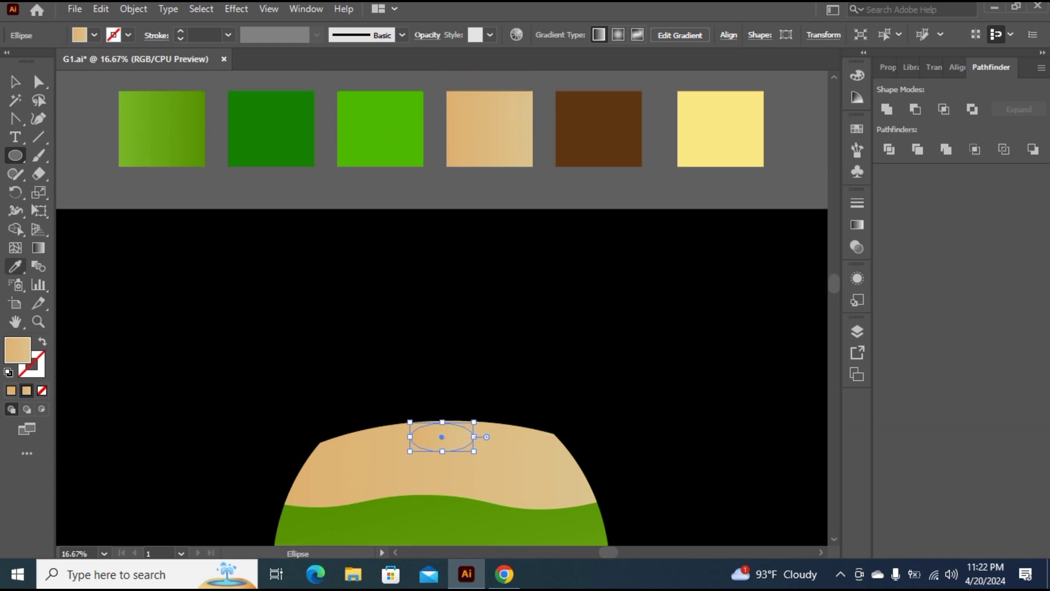
{"action": "left_click", "coordinate": [599, 131]}
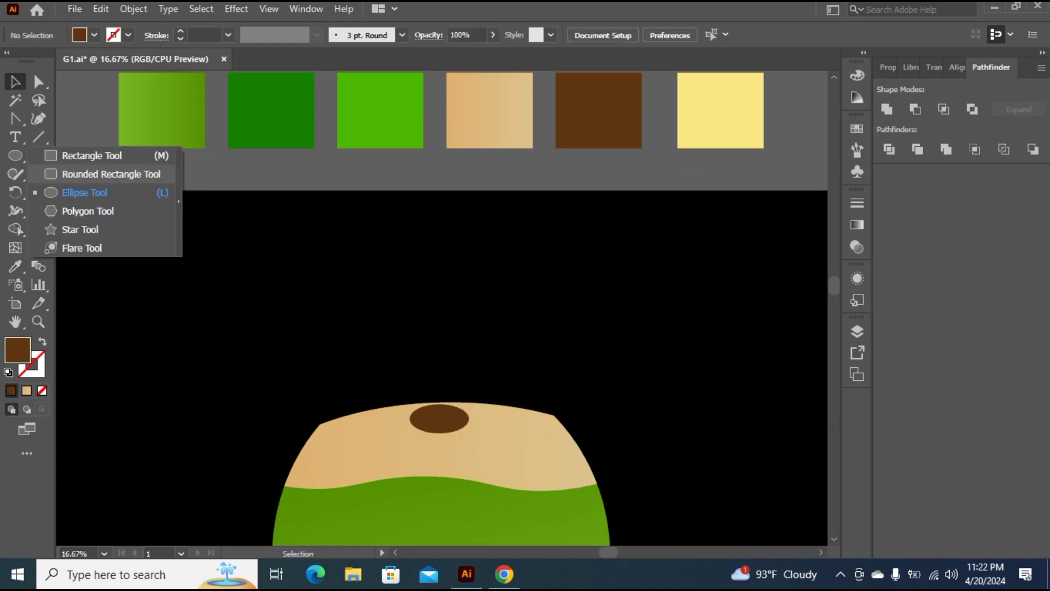
Draw a thin, tall brown bar with the Rounded Rectangle tool on the artboard to the right of the fruit.
{"action": "left_click", "coordinate": [111, 174]}
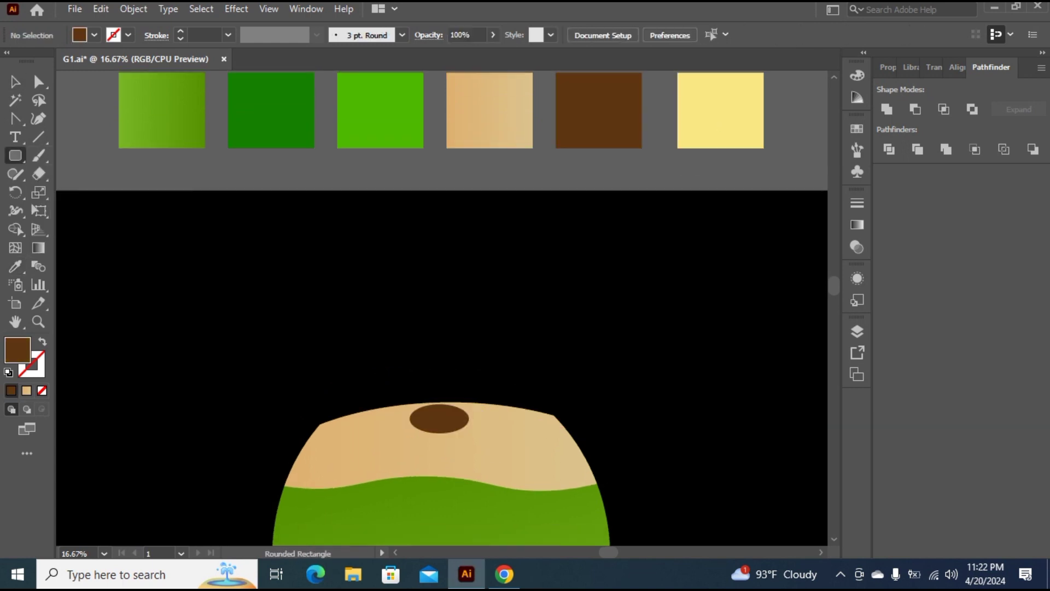
{"action": "left_click_drag", "start_coordinate": [690, 244], "coordinate": [704, 442]}
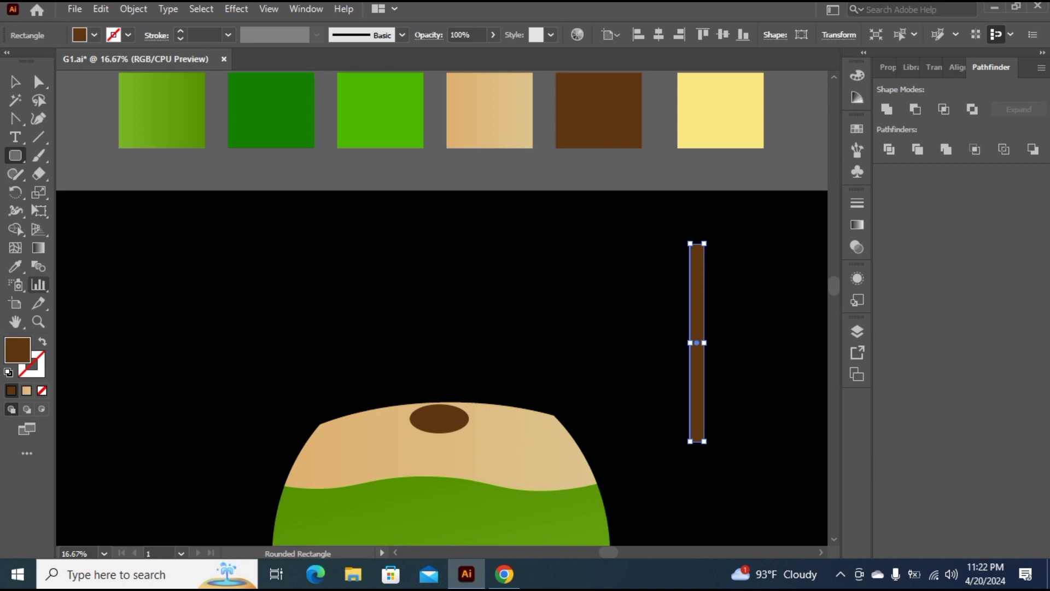
Fill the tall thin bar with the pale yellow swatch colour.
{"action": "key", "text": "i"}
{"action": "left_click", "coordinate": [754, 104]}
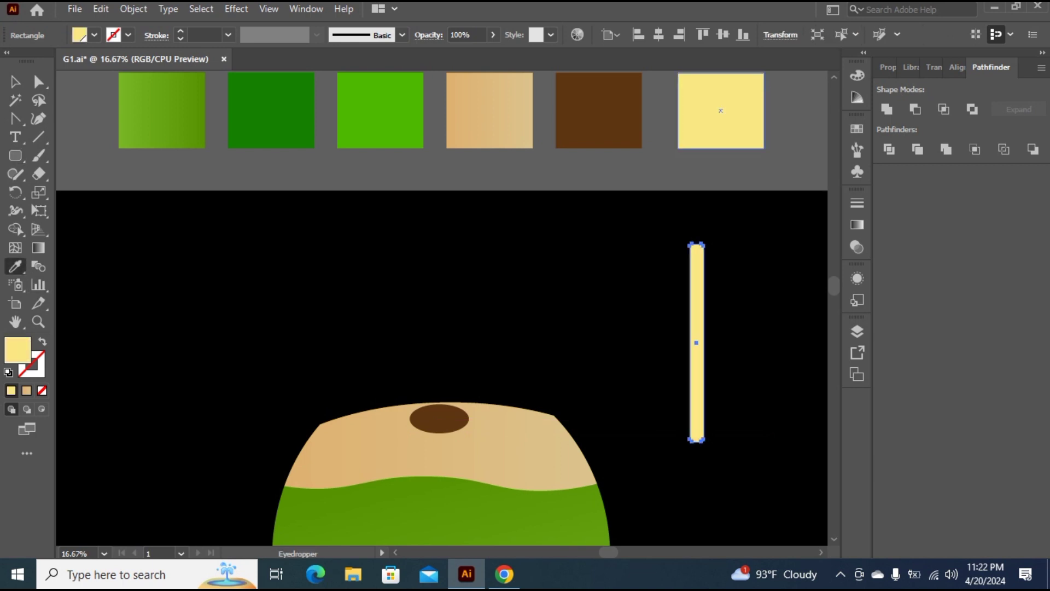
{"action": "key", "text": "v"}
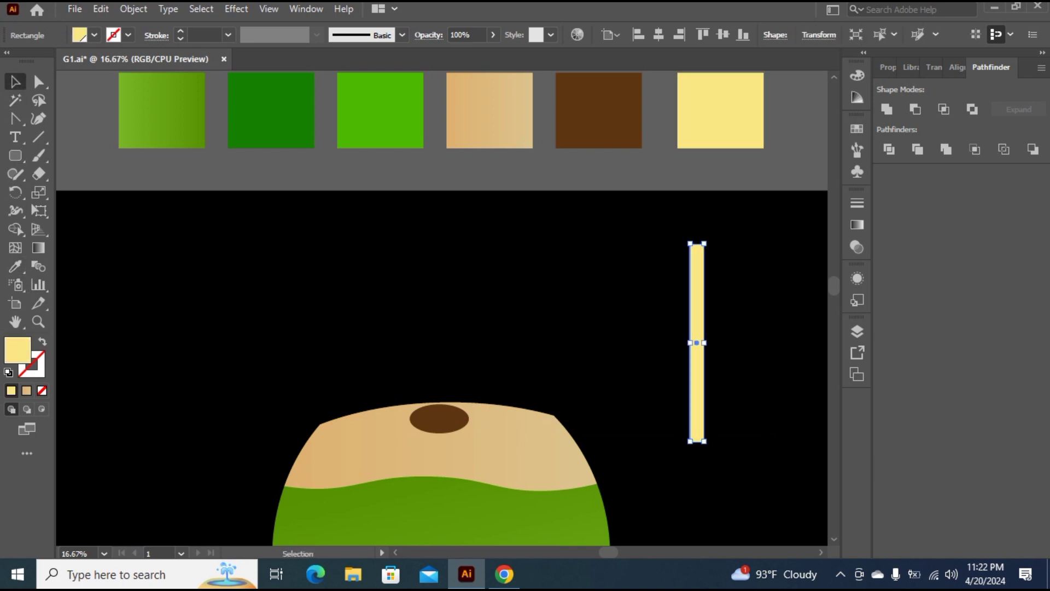
Tilt the yellow bar about 30° clockwise and place it like a straw with its lower end inside the brown opening.
{"action": "left_click_drag", "start_coordinate": [706, 241], "coordinate": [752, 256]}
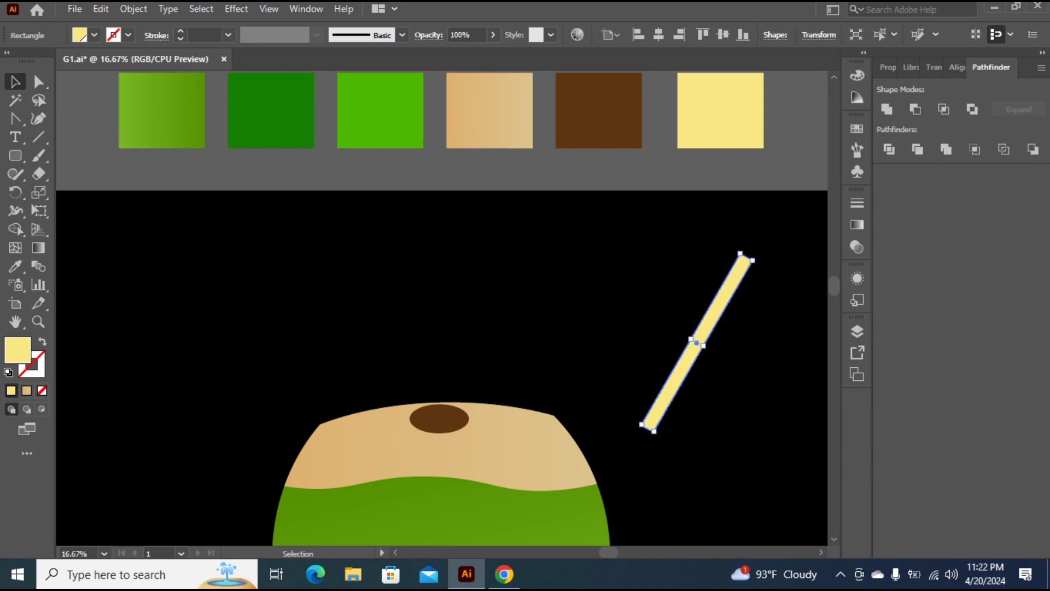
{"action": "left_click_drag", "start_coordinate": [696, 343], "coordinate": [488, 332]}
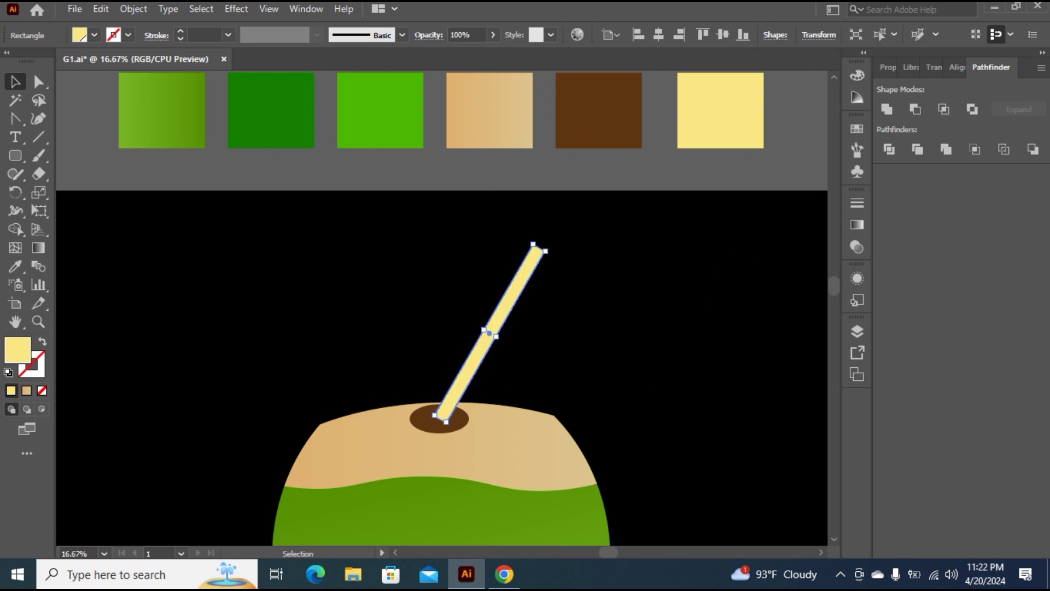
{"action": "left_click", "coordinate": [350, 284]}
Draw a small ellipse over the straw's lower end with the Ellipse tool and fill it with the brown swatch colour.
{"action": "right_click", "coordinate": [16, 156]}
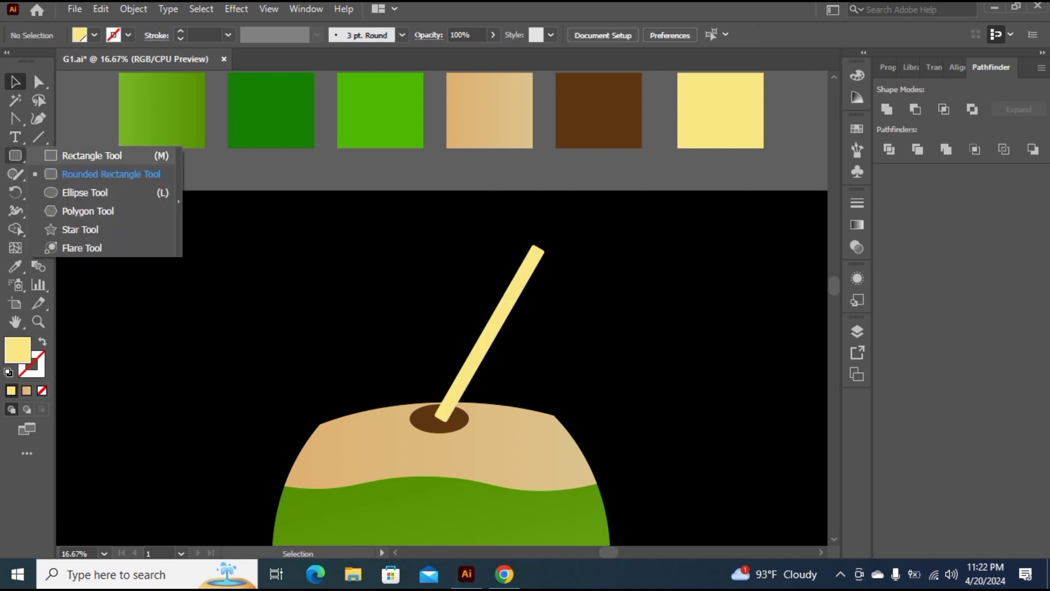
{"action": "left_click", "coordinate": [84, 193]}
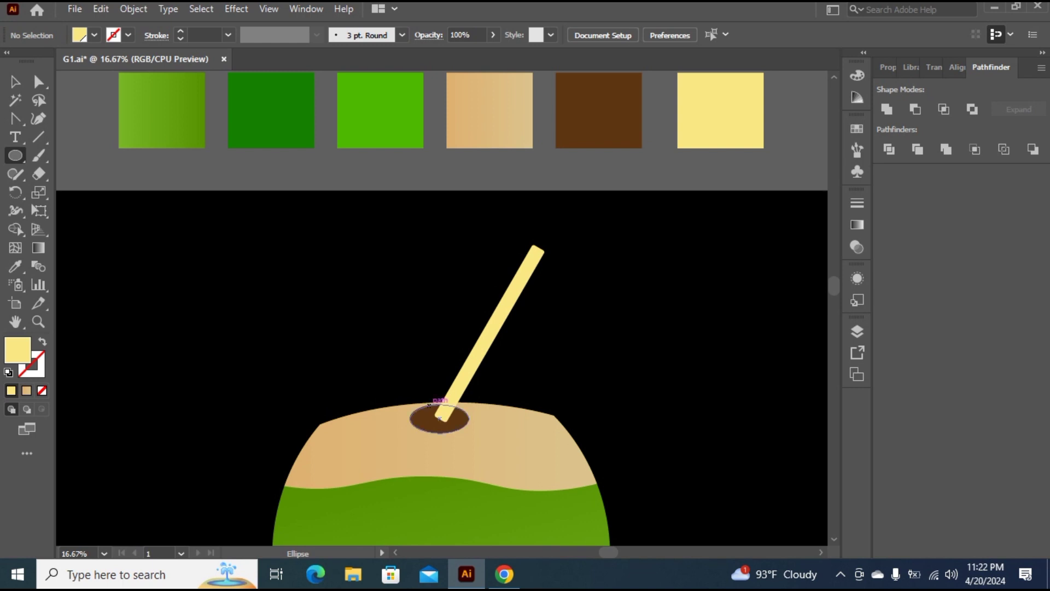
{"action": "left_click_drag", "start_coordinate": [442, 415], "coordinate": [456, 426]}
{"action": "left_click", "coordinate": [15, 266]}
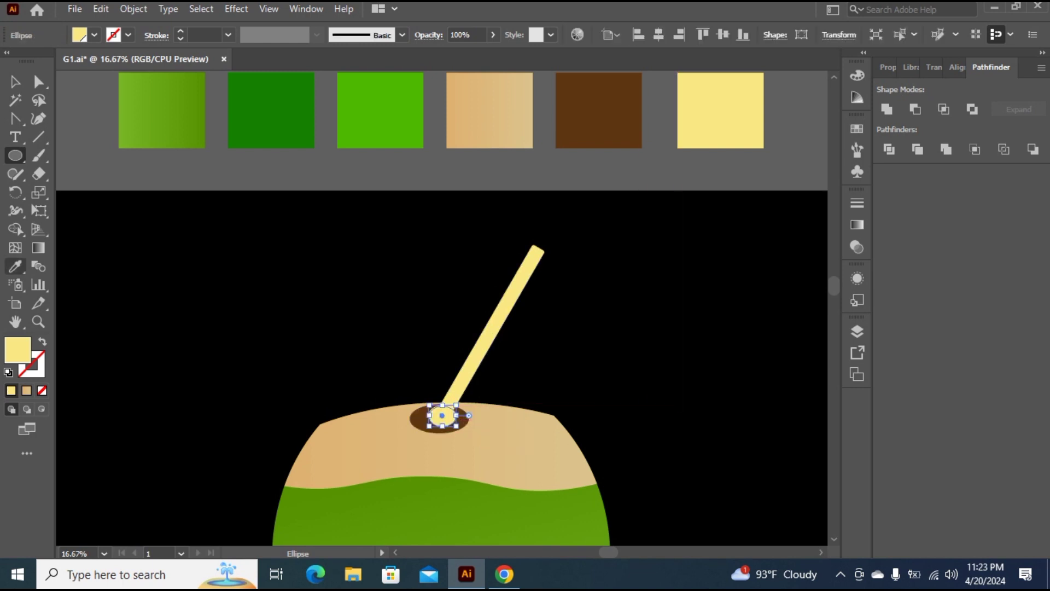
{"action": "left_click", "coordinate": [599, 110]}
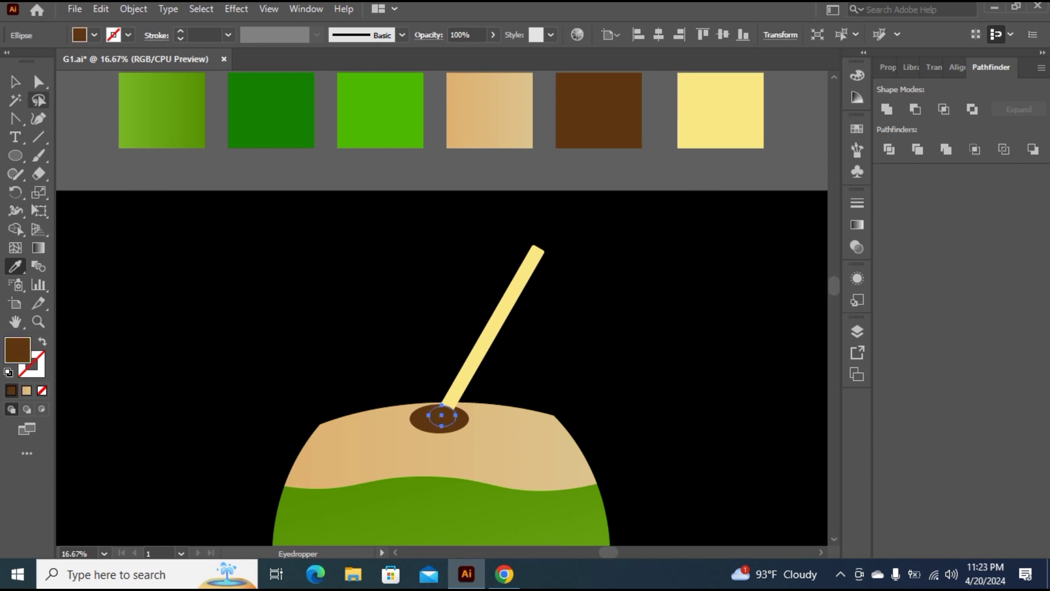
{"action": "key", "text": "v"}
{"action": "key", "text": "ctrl+shift+a"}
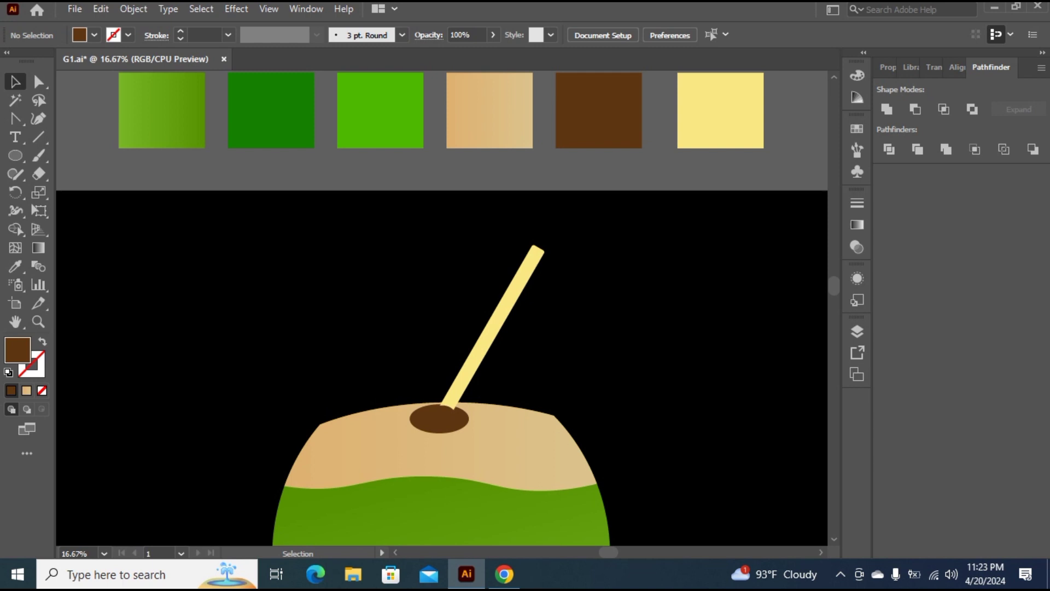
Shrink the small brown ellipse over the straw so that it hides only the tip inside the opening.
{"action": "key", "text": "ctrl+minus"}
{"action": "key", "text": "ctrl+minus"}
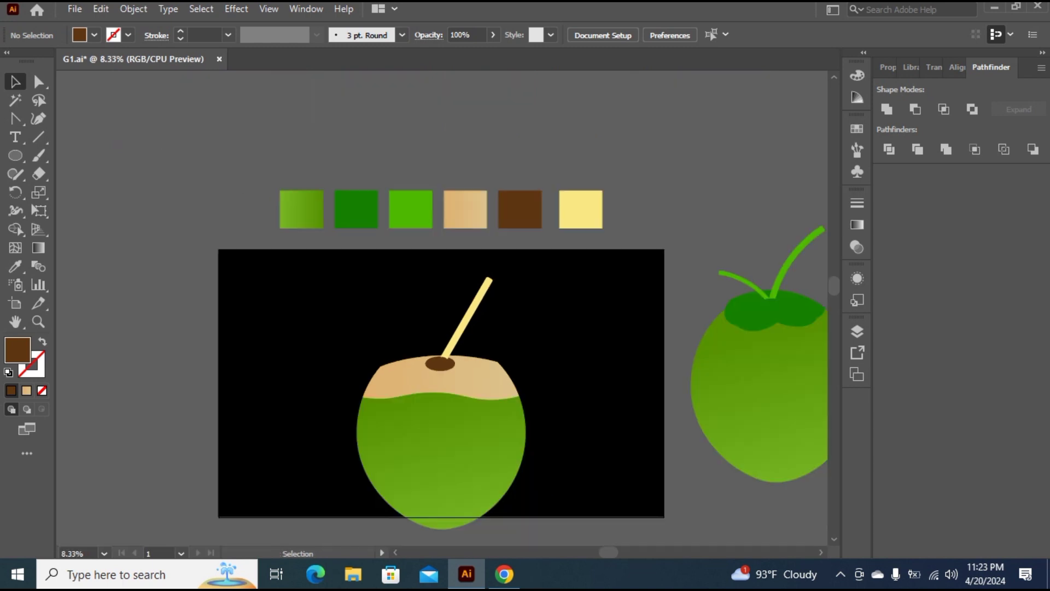
{"action": "key", "text": "ctrl+plus"}
{"action": "key", "text": "ctrl+plus"}
{"action": "left_click_drag", "start_coordinate": [486, 336], "coordinate": [481, 335]}
{"action": "key", "text": "ctrl+shift+a"}
{"action": "left_click", "coordinate": [453, 417]}
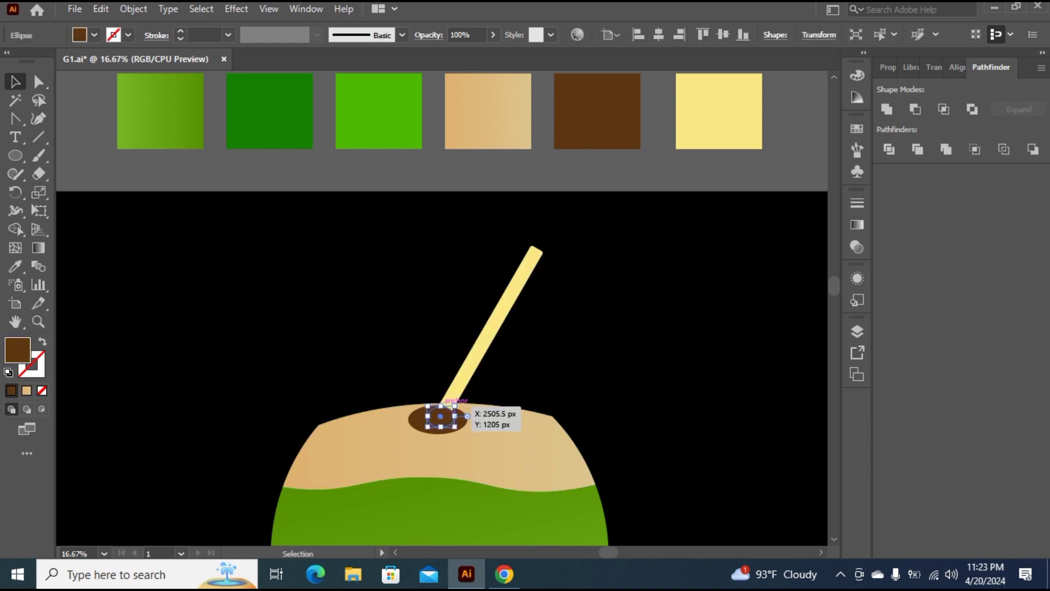
{"action": "left_click_drag", "start_coordinate": [455, 407], "coordinate": [452, 414]}
{"action": "key", "text": "ctrl+shift+a"}
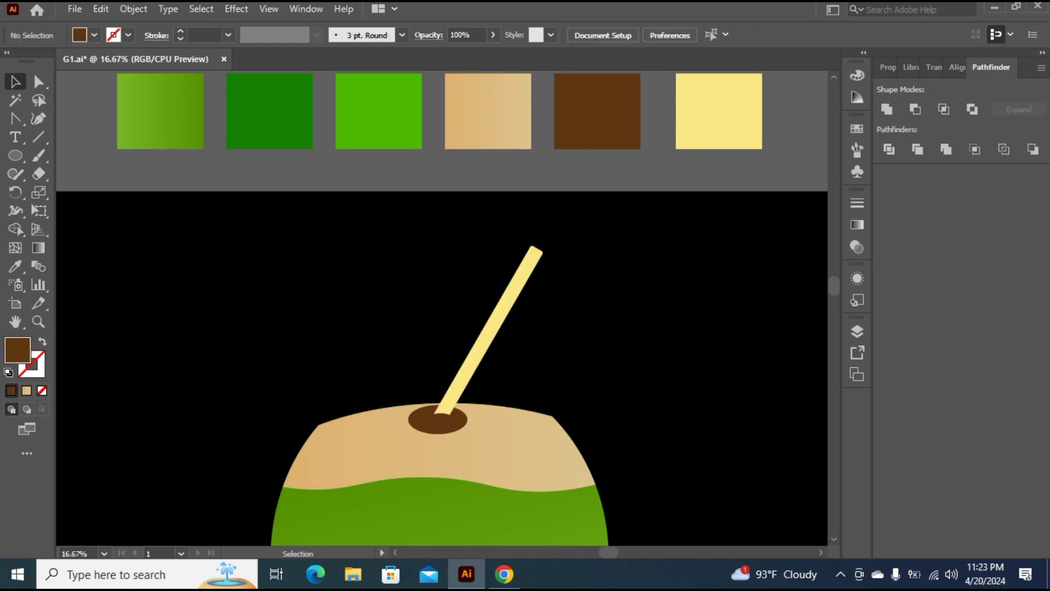
Rotate the whole cut-open fruit with its straw slightly clockwise and move it onto the left half of the black artboard.
{"action": "key", "text": "ctrl+minus"}
{"action": "key", "text": "ctrl+minus"}
{"action": "scroll", "coordinate": [442, 307], "scroll_direction": "down", "scroll_amount": 1}
{"action": "key", "text": "ctrl+minus"}
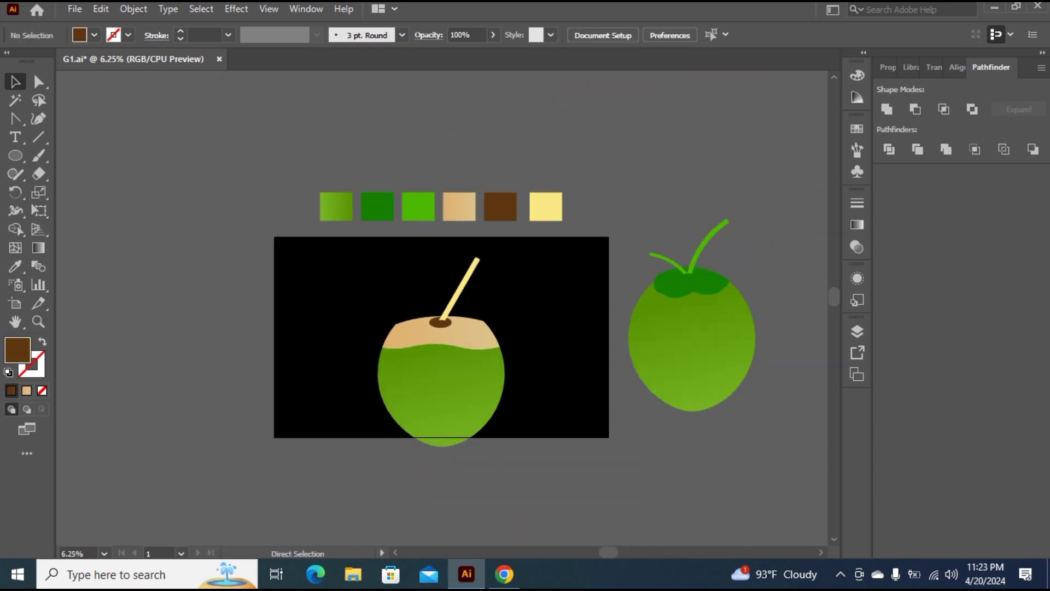
{"action": "key", "text": "ctrl+plus"}
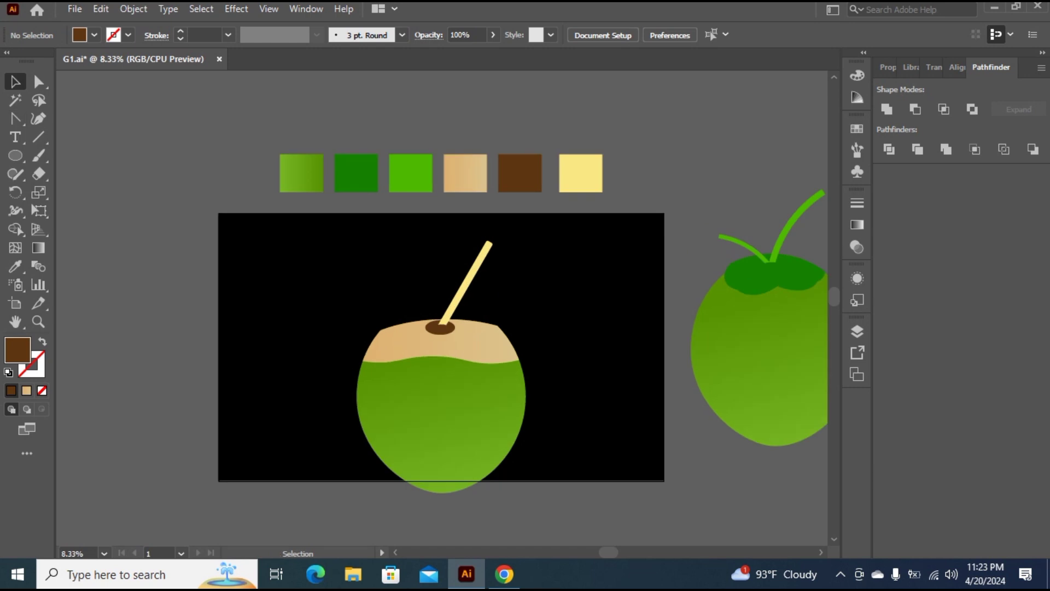
{"action": "left_click_drag", "start_coordinate": [289, 239], "coordinate": [599, 483]}
{"action": "key", "text": "a"}
{"action": "key", "text": "v"}
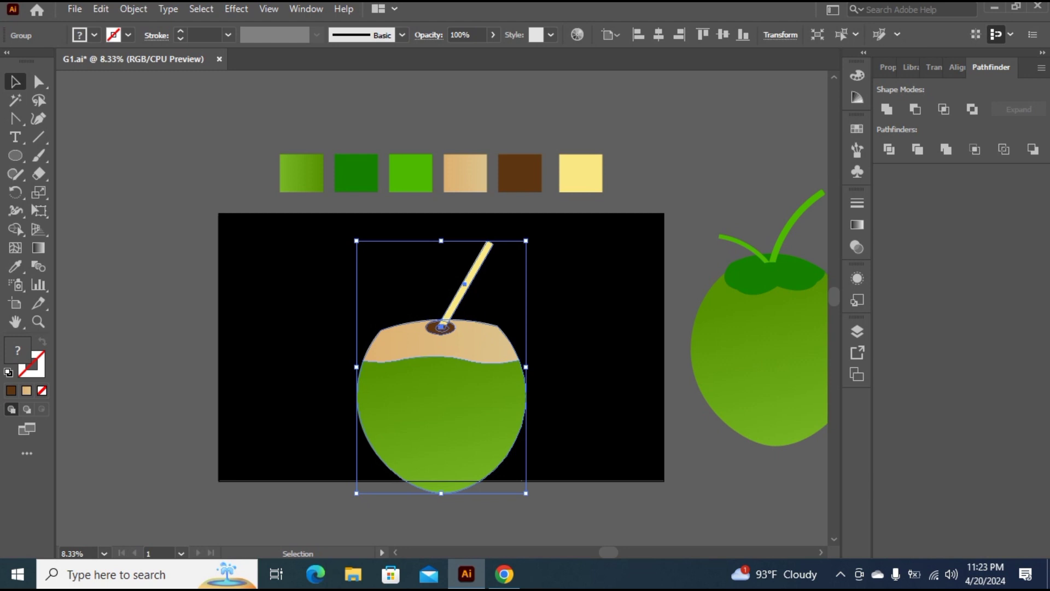
{"action": "mouse_move", "coordinate": [532, 499]}
{"action": "left_mouse_down"}
{"action": "mouse_move", "coordinate": [539, 506]}
{"action": "mouse_move", "coordinate": [520, 515]}
{"action": "left_mouse_up"}
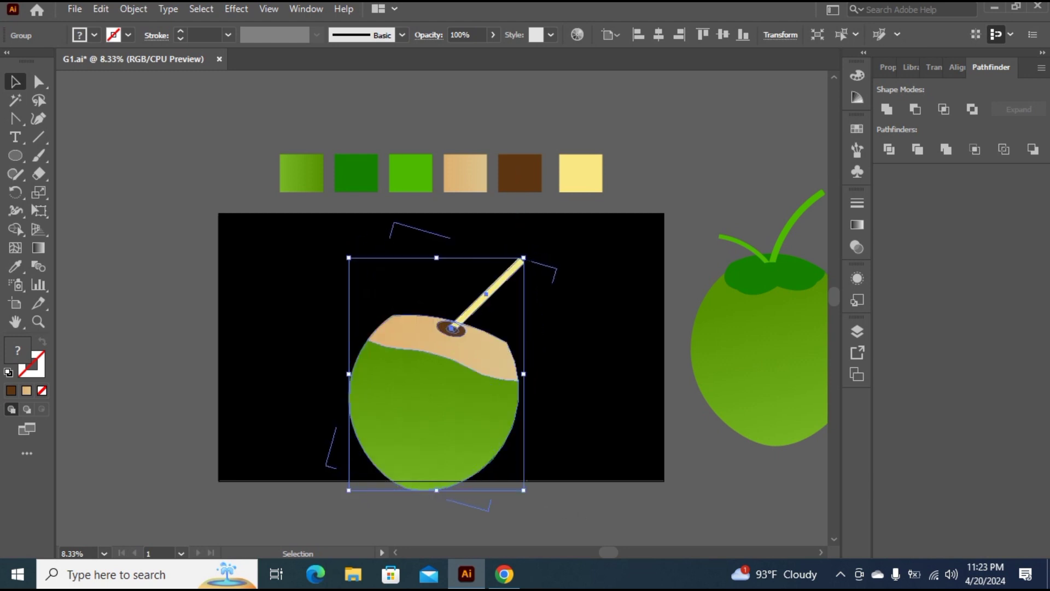
{"action": "left_click_drag", "start_coordinate": [479, 390], "coordinate": [412, 362]}
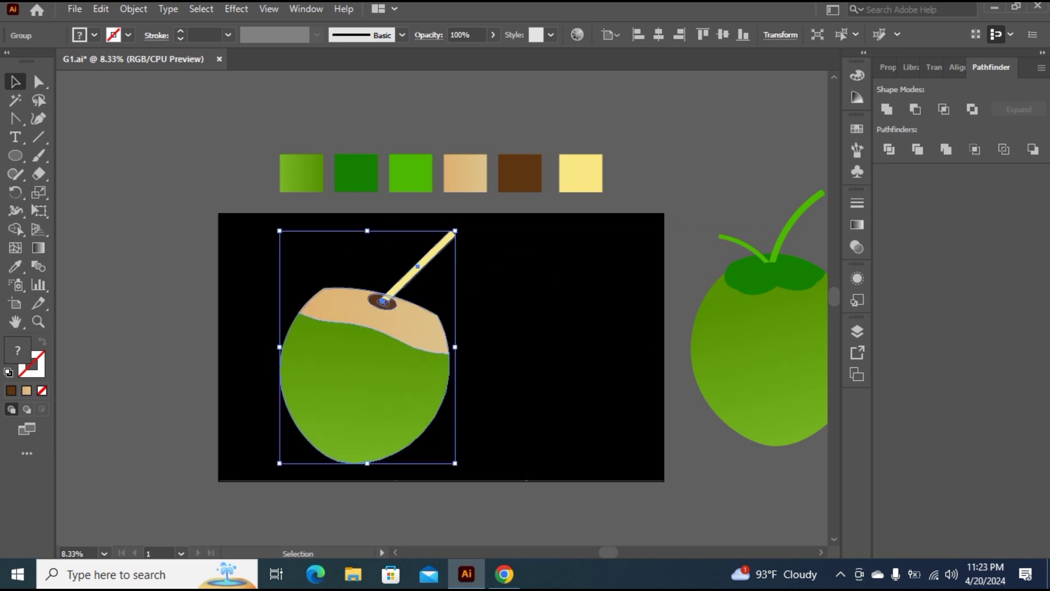
{"action": "left_click", "coordinate": [535, 350]}
Move the whole stemmed fruit onto the artboard just right of the cut-open one, scaled down slightly.
{"action": "left_click", "coordinate": [763, 323]}
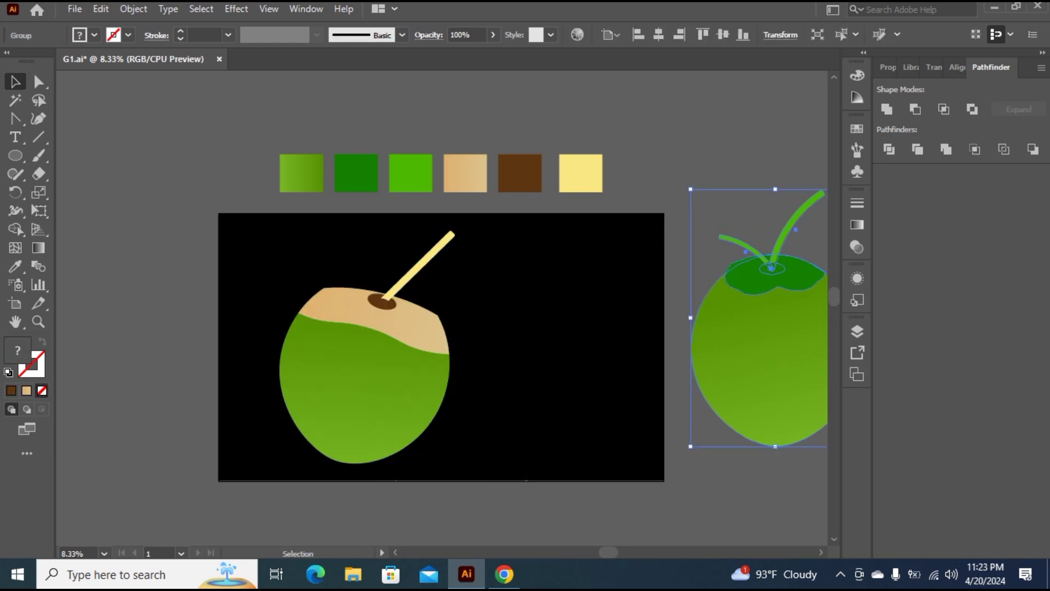
{"action": "left_click_drag", "start_coordinate": [764, 323], "coordinate": [513, 339]}
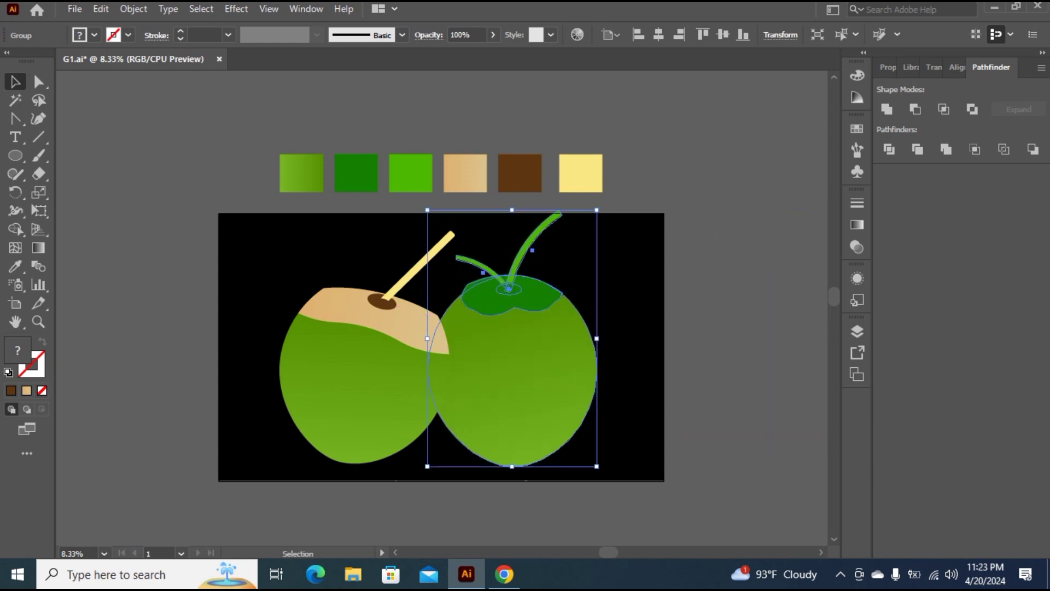
{"action": "left_click_drag", "start_coordinate": [596, 210], "coordinate": [591, 219]}
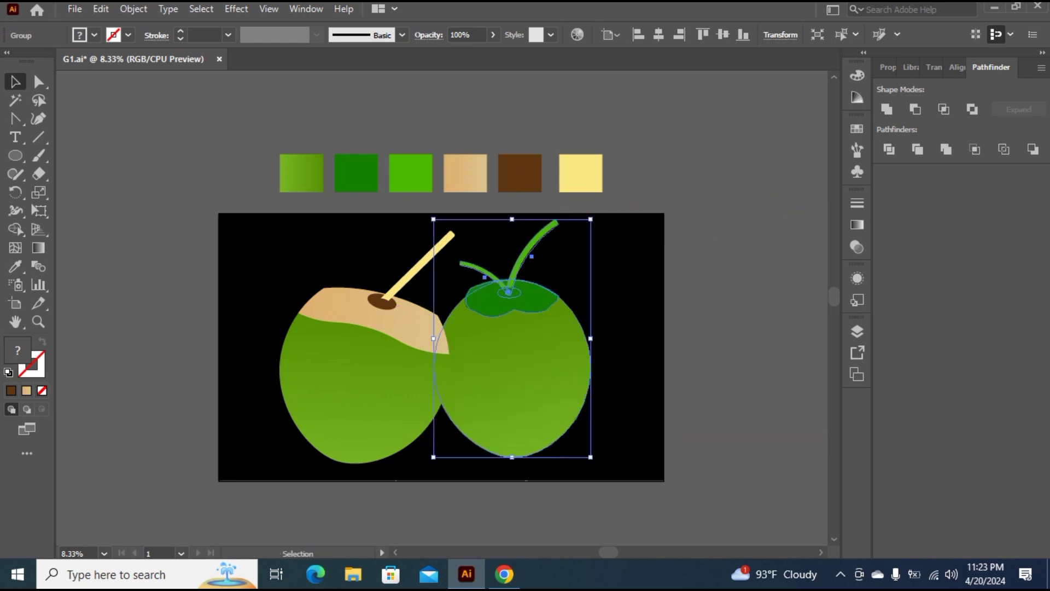
{"action": "left_click_drag", "start_coordinate": [530, 370], "coordinate": [550, 369]}
{"action": "key", "text": "ctrl+shift+a"}
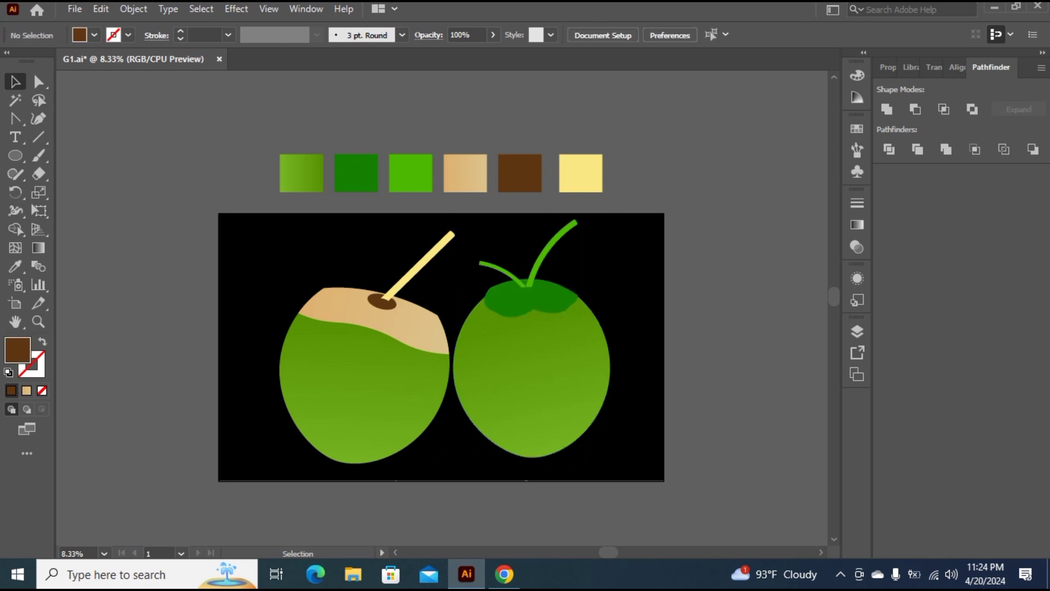
Rotate the whole stemmed fruit slightly counterclockwise.
{"action": "left_click", "coordinate": [563, 399]}
{"action": "mouse_move", "coordinate": [616, 461]}
{"action": "left_mouse_down"}
{"action": "mouse_move", "coordinate": [608, 469]}
{"action": "mouse_move", "coordinate": [630, 448]}
{"action": "left_mouse_up"}
{"action": "left_click", "coordinate": [672, 441]}
Delete all six colour swatches above the artboard.
{"action": "left_click_drag", "start_coordinate": [241, 128], "coordinate": [717, 192]}
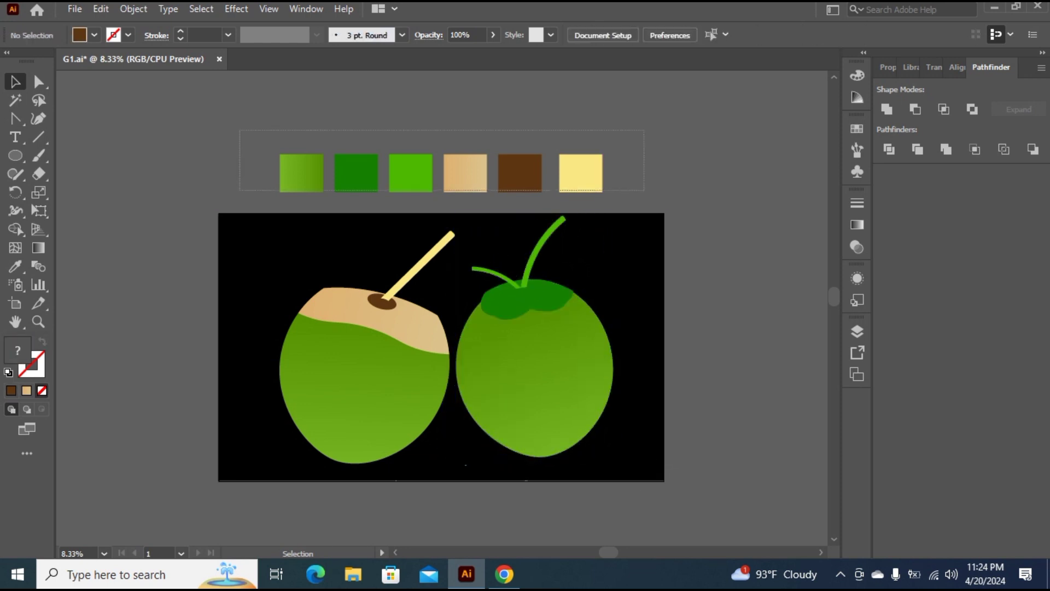
{"action": "key", "text": "Delete"}
Group the two fruits and centre the group horizontally and vertically on the artboard.
{"action": "left_click_drag", "start_coordinate": [235, 210], "coordinate": [667, 466]}
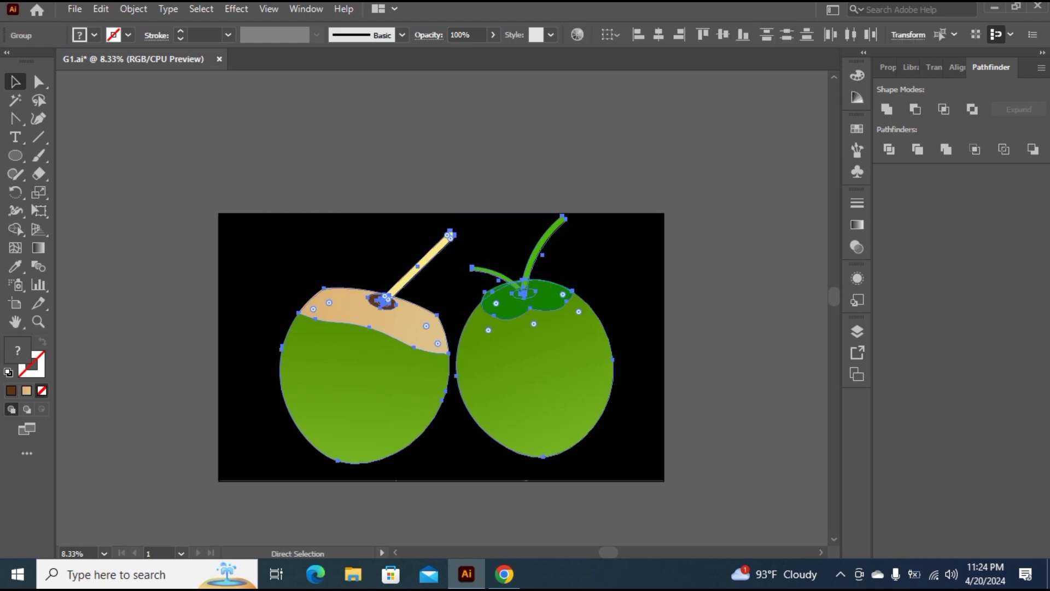
{"action": "key", "text": "ctrl+g"}
{"action": "left_click", "coordinate": [658, 35]}
{"action": "left_click", "coordinate": [723, 35]}
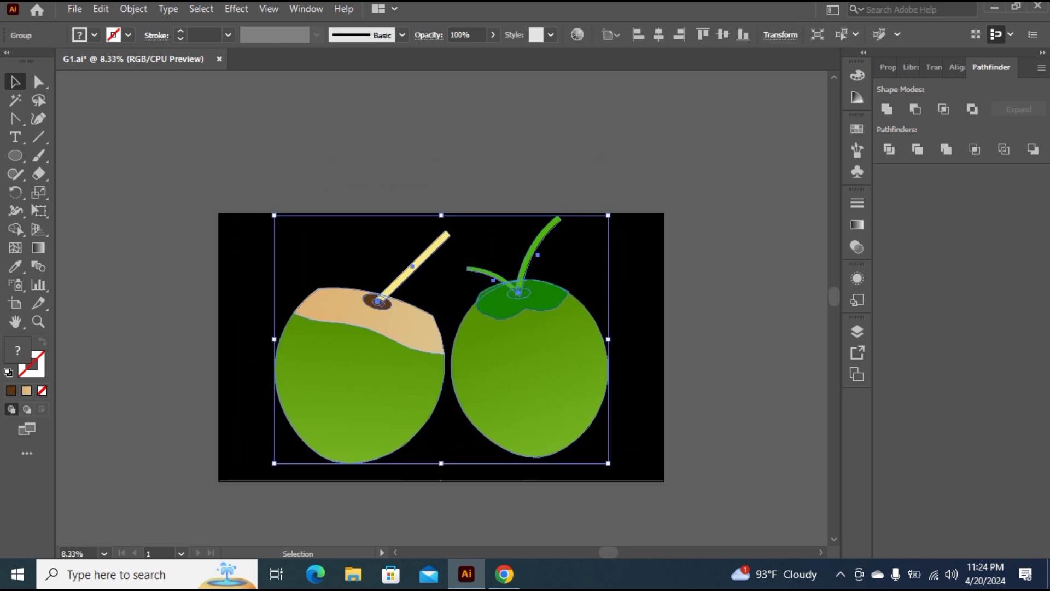
{"action": "key", "text": "ctrl+shift+a"}
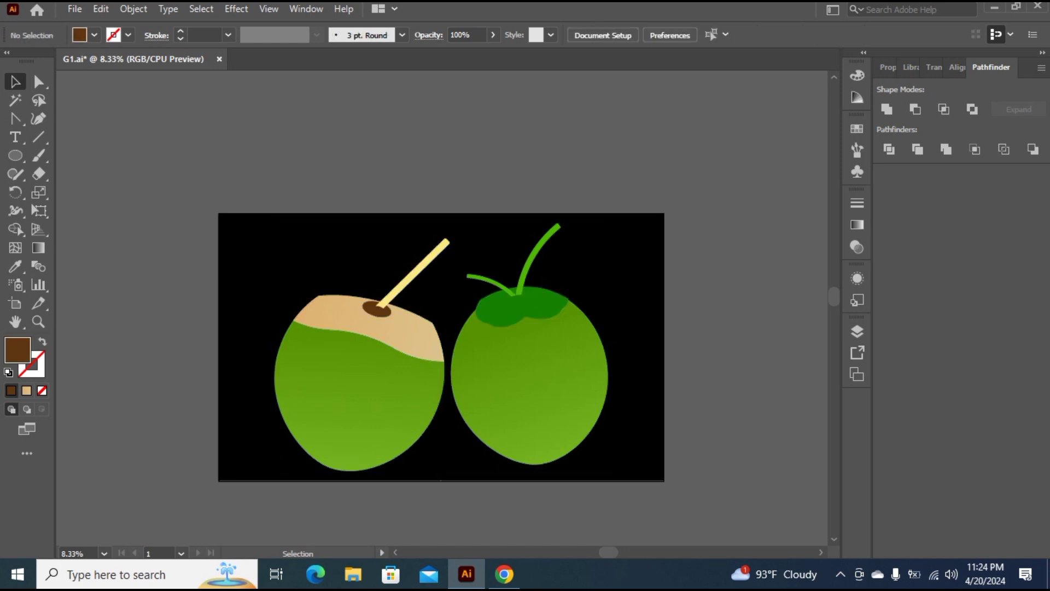
{"action": "scroll", "coordinate": [441, 328], "scroll_direction": "down", "scroll_amount": 1}
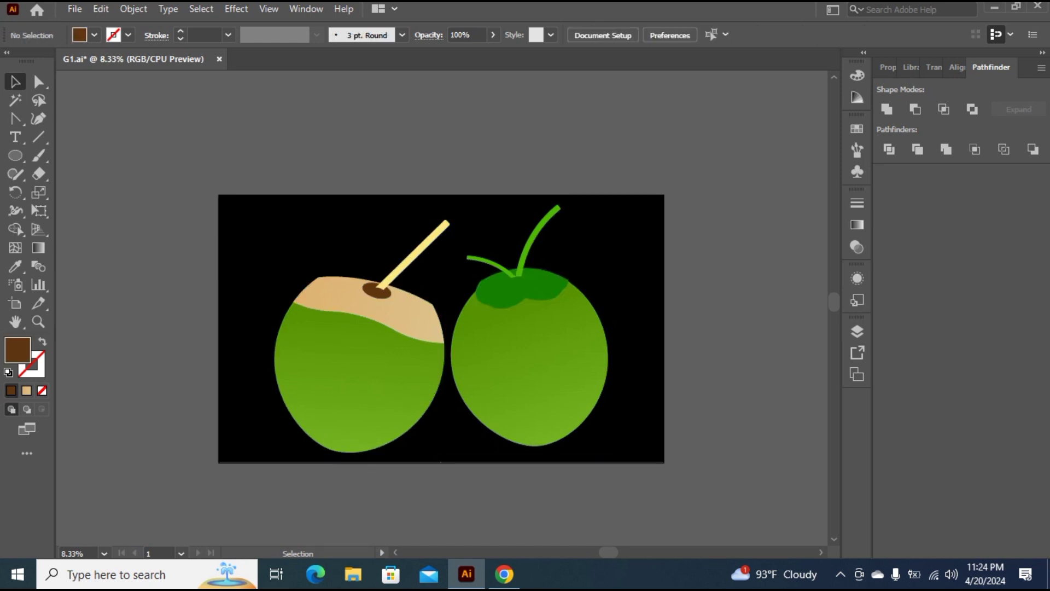